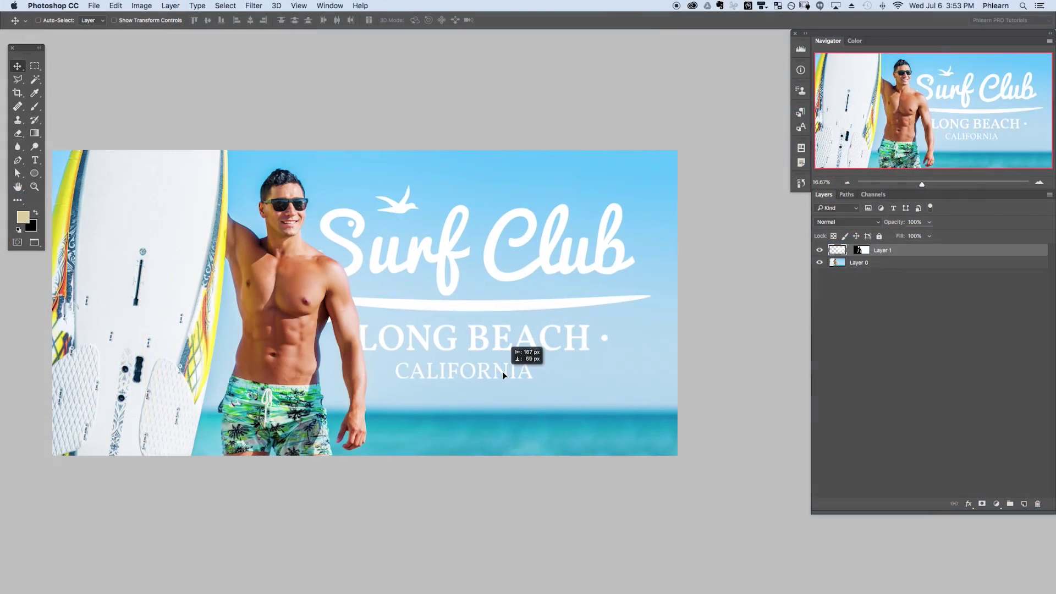
mouse_move(503, 372)
mouse_down()
mouse_move(443, 394)
mouse_move(514, 372)
mouse_up()
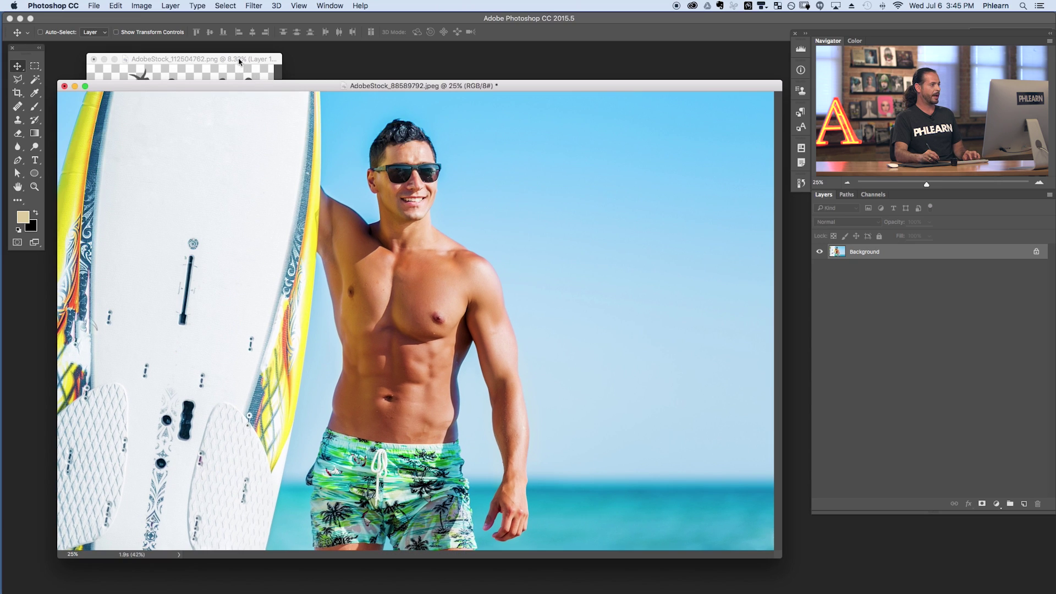
- Copy the Surf Club logo layer from its own document into the surfer photo
drag(239, 61, 244, 61)
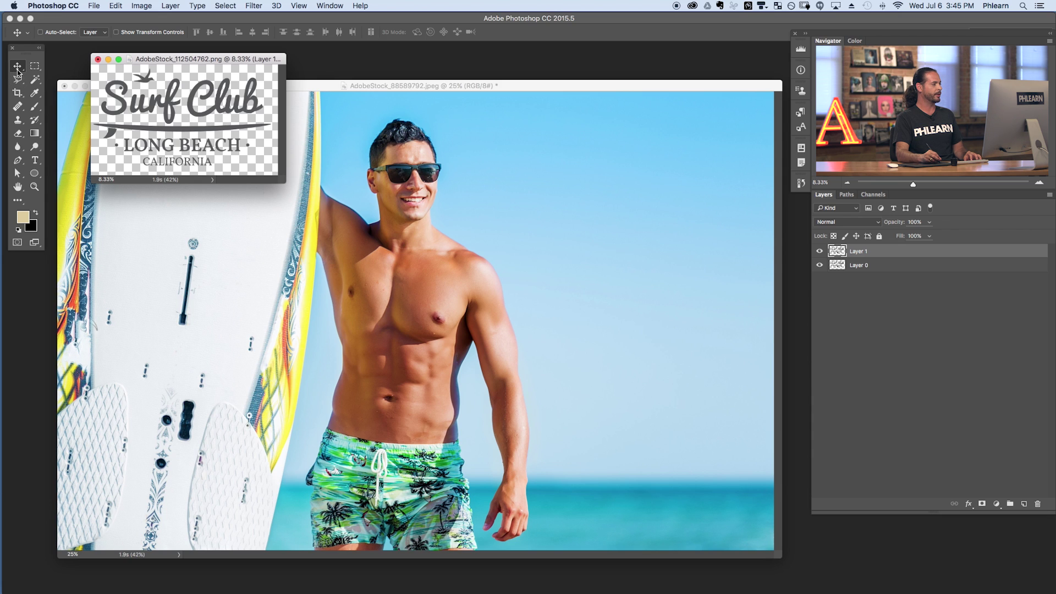
drag(164, 106, 360, 295)
drag(407, 379, 434, 355)
drag(421, 86, 421, 82)
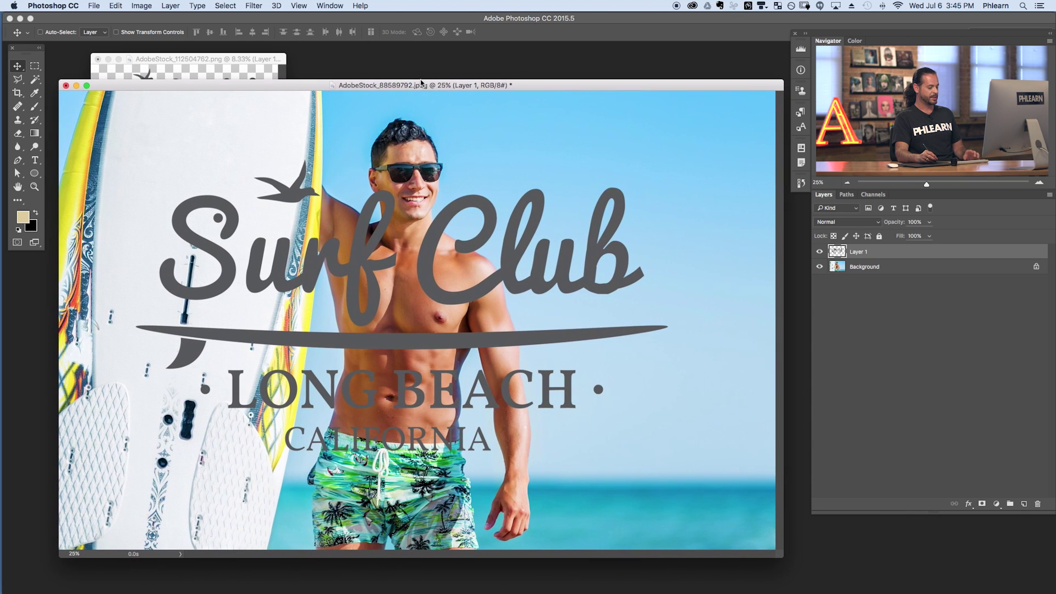
- Switch to full-screen view and move the logo over the sky beside the surfer, letting it extend past the right edge
key(f)
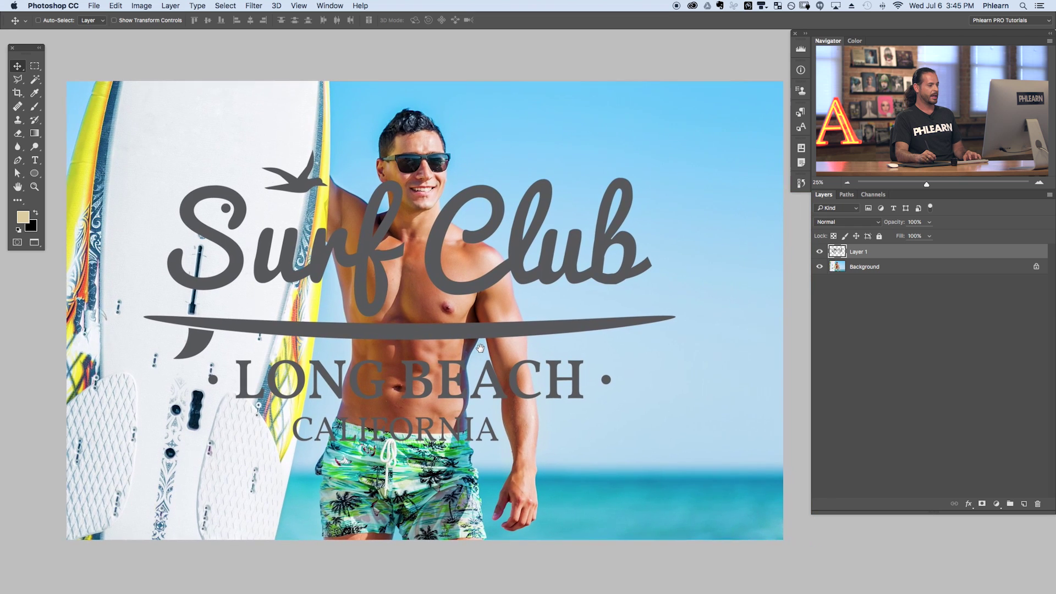
drag(316, 293, 532, 305)
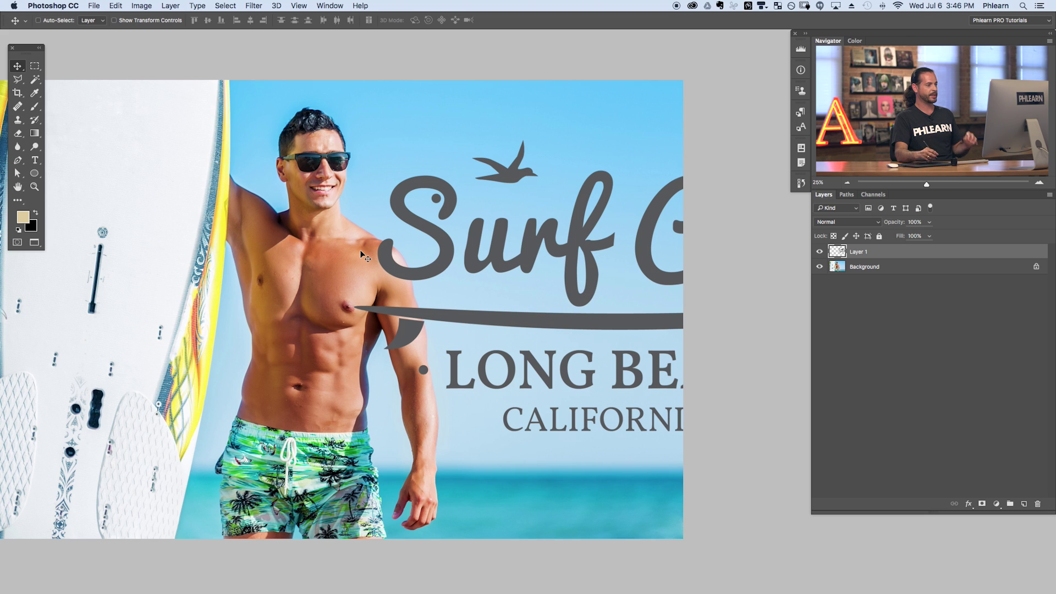
key(super+minus)
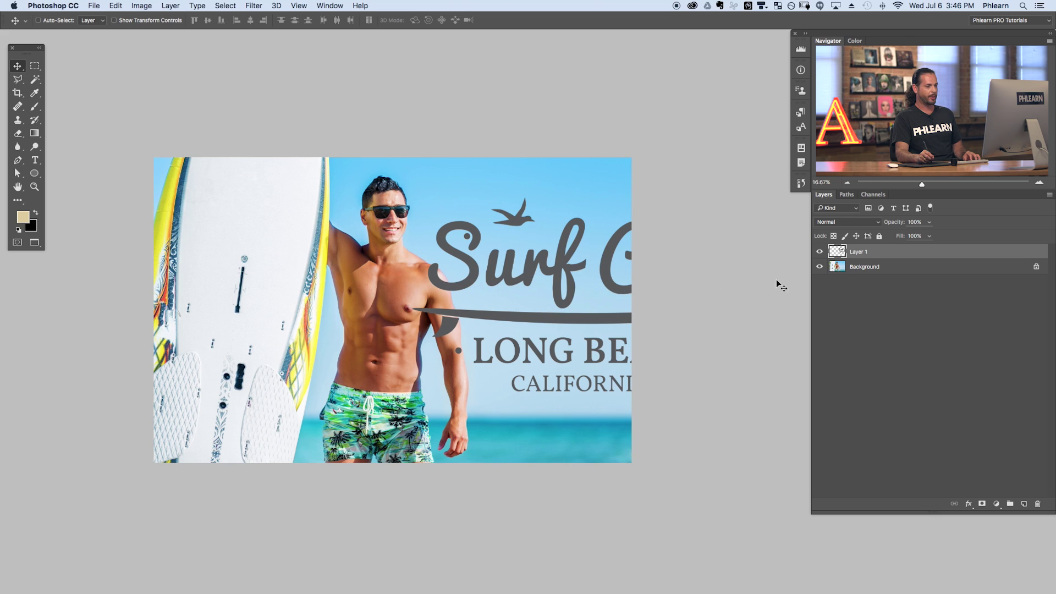
- Hide the logo layer and convert the locked Background into a regular layer named Layer 0
click(819, 253)
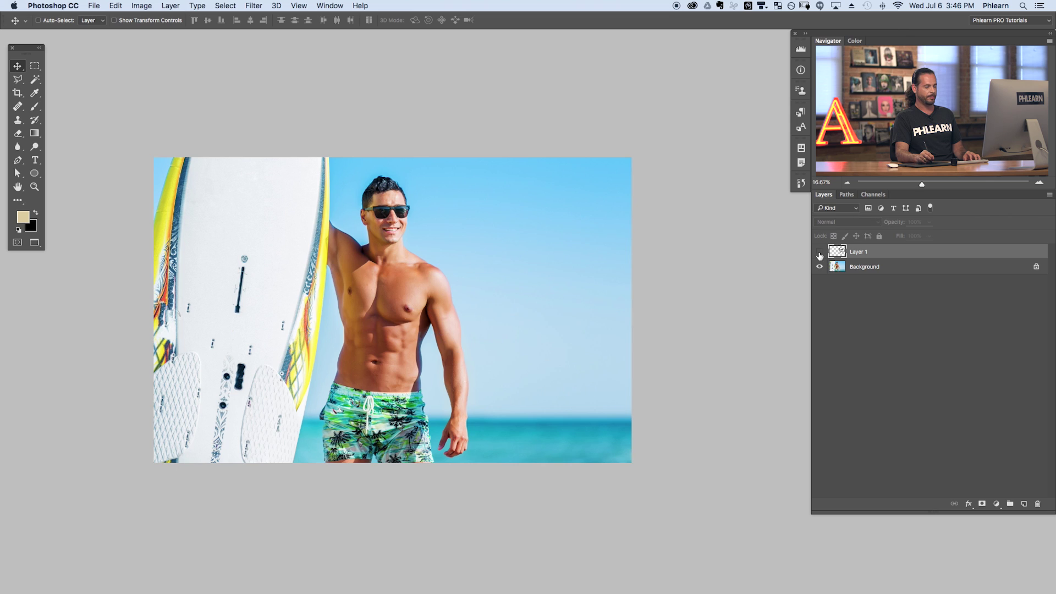
click(864, 269)
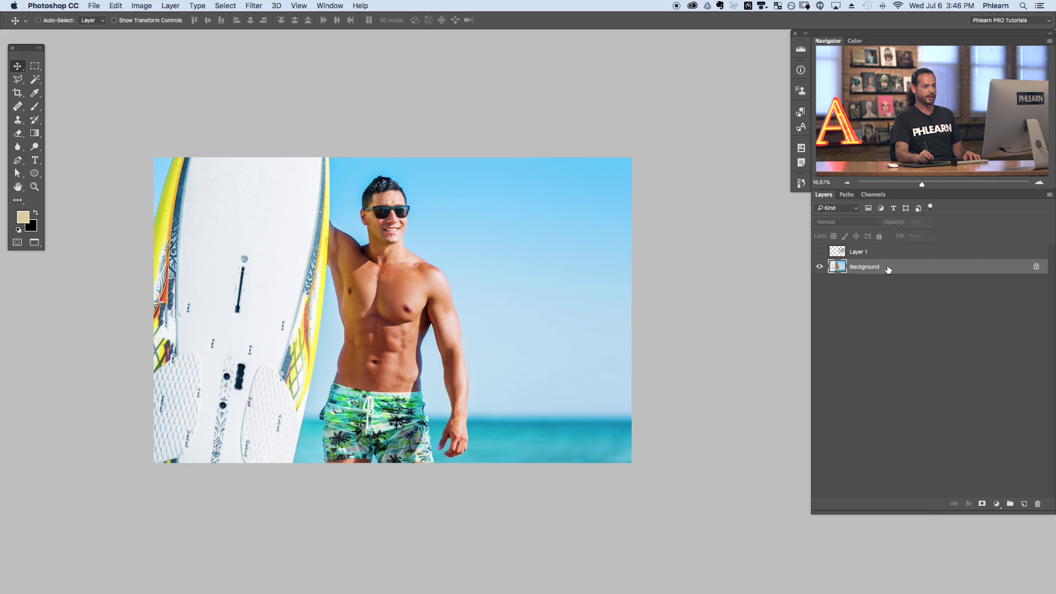
double_click(929, 269)
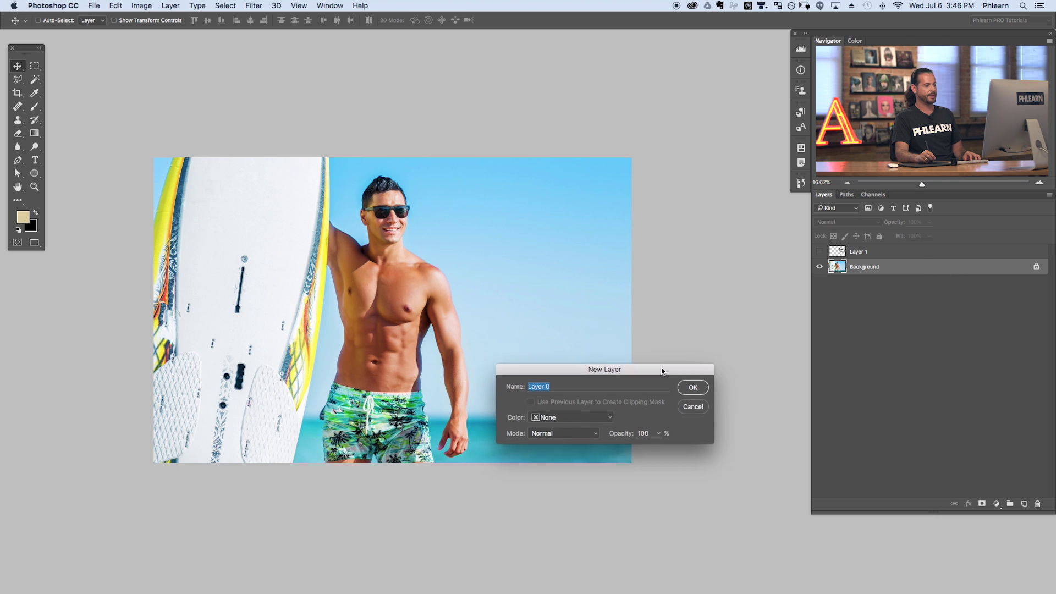
drag(662, 369, 648, 226)
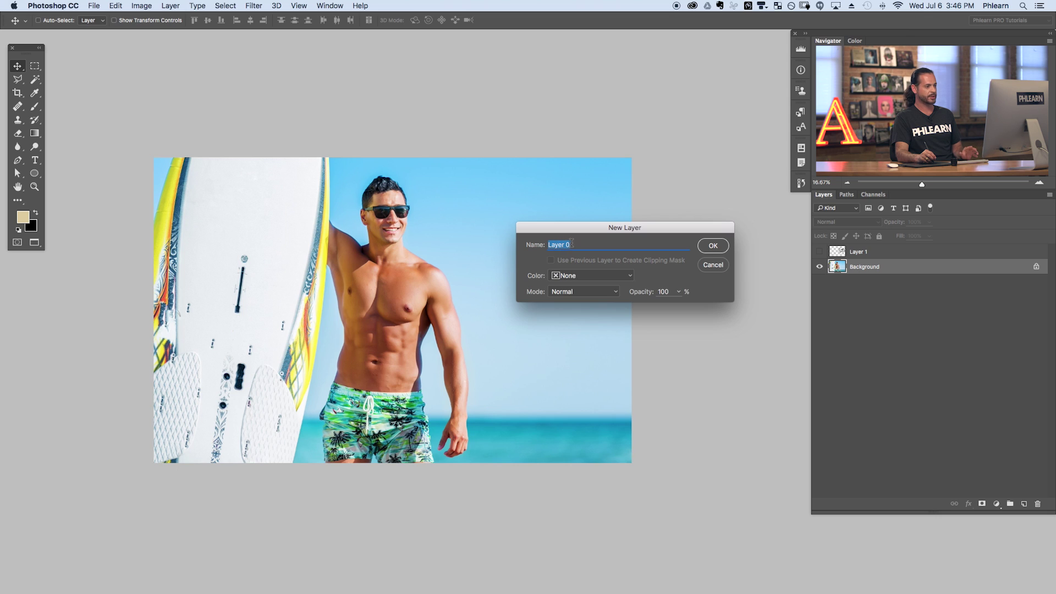
click(713, 247)
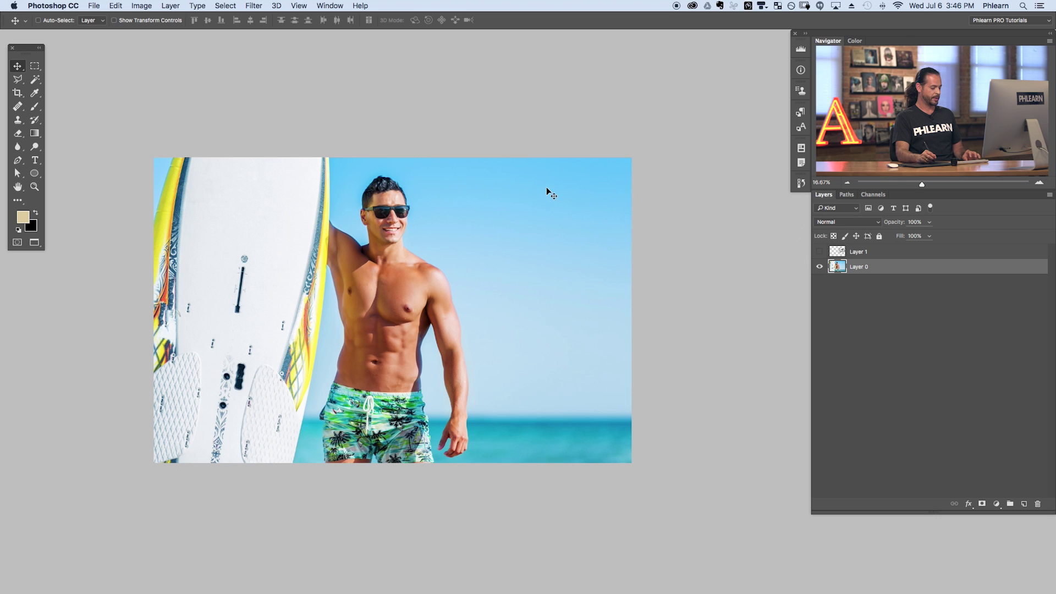
- Crop the canvas wider on the right side of the photo with Content-Aware filling enabled
key(c)
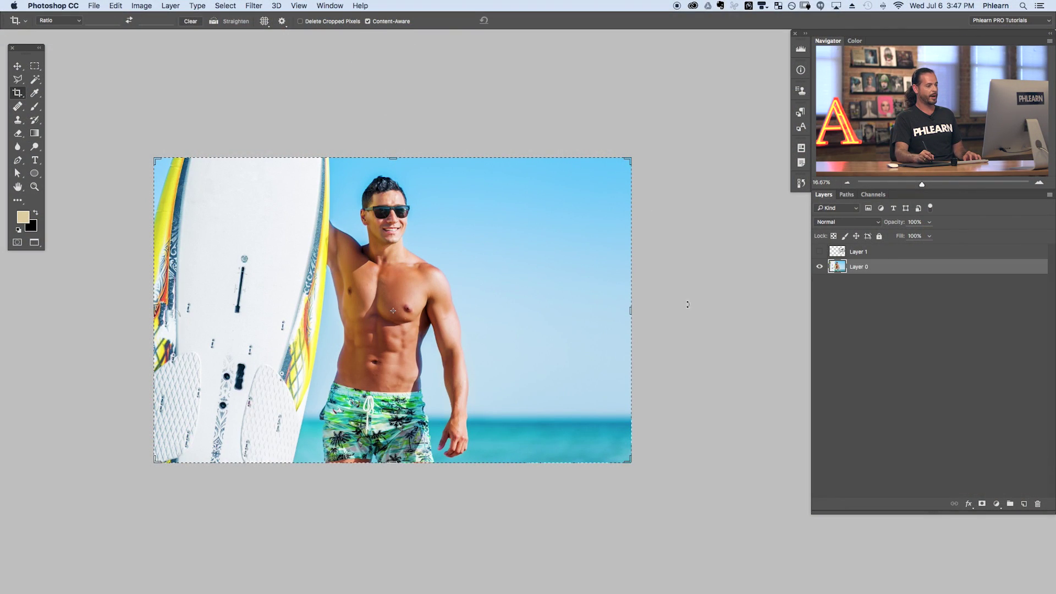
drag(632, 313, 697, 311)
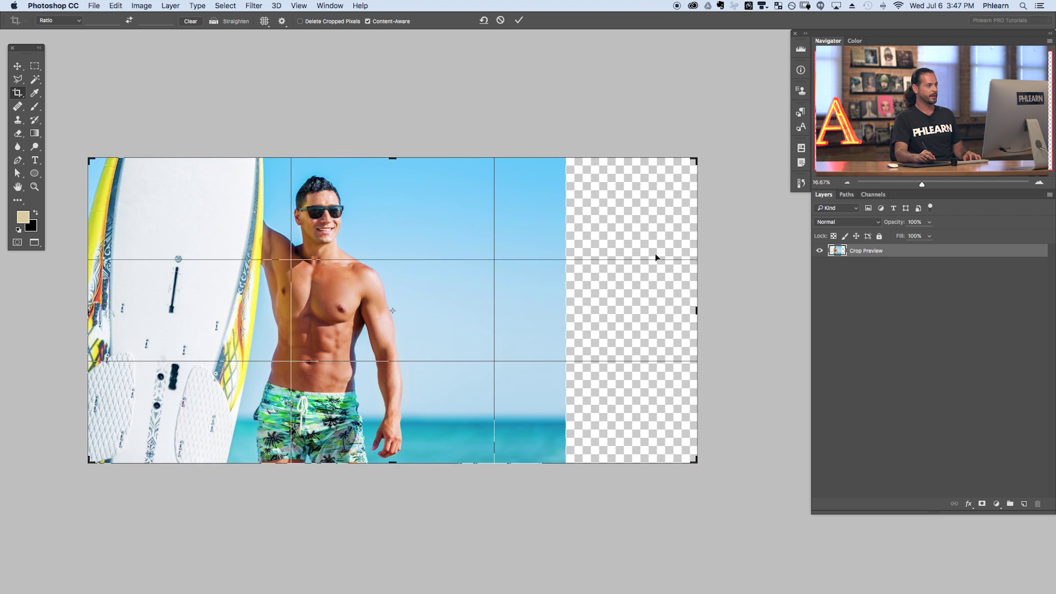
click(519, 20)
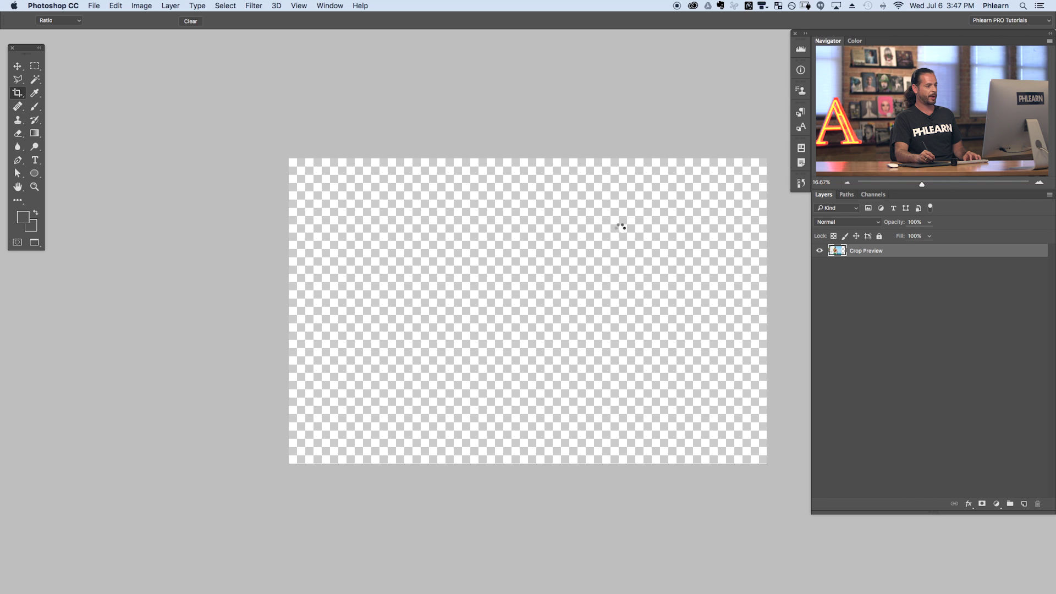
drag(668, 295, 558, 299)
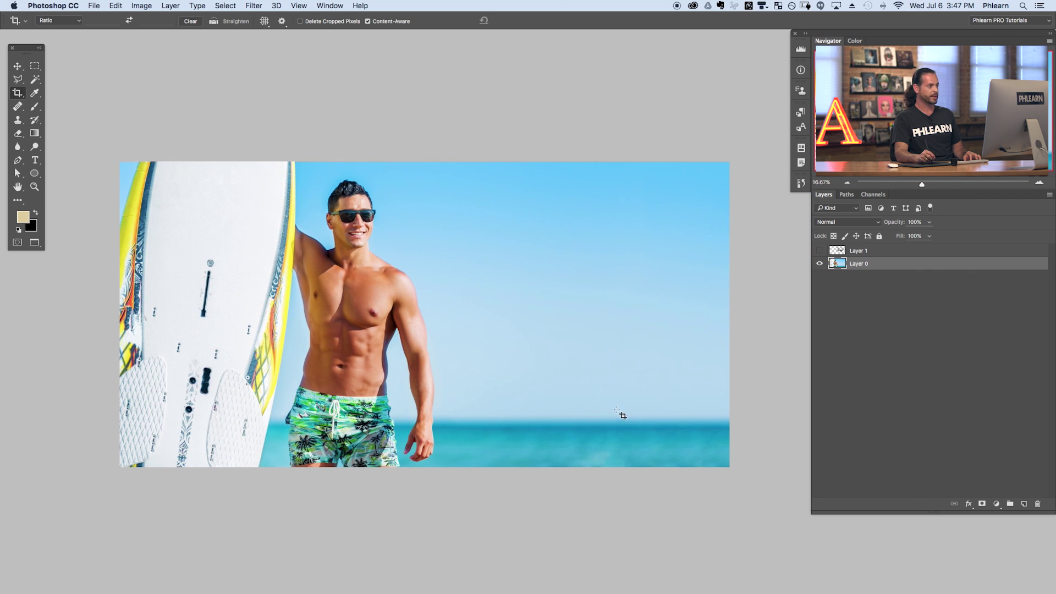
- Show the logo to check its fit on the widened photo, then hide it and reselect Layer 0
click(820, 251)
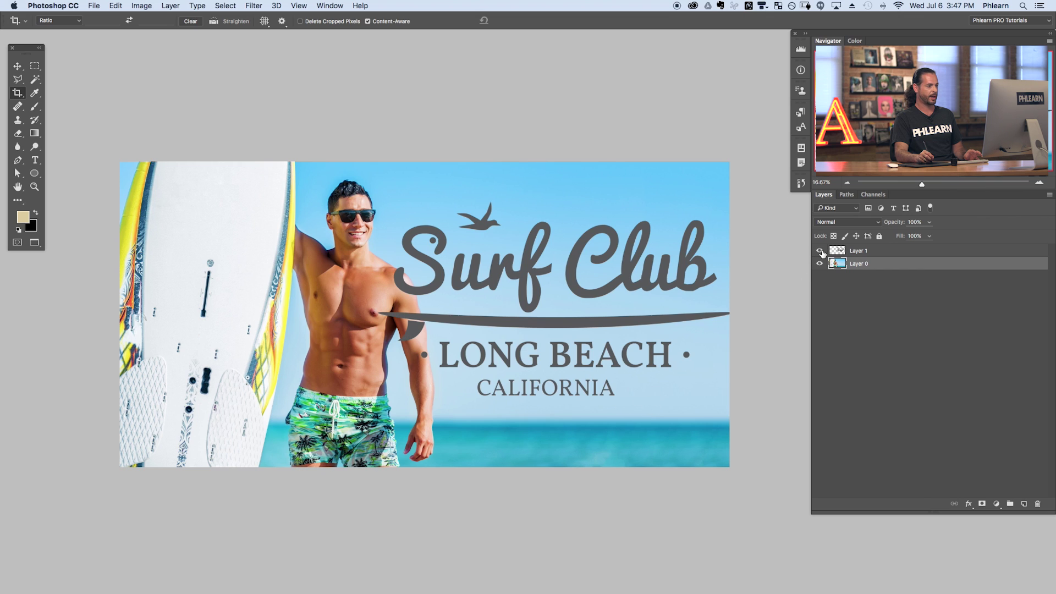
click(857, 254)
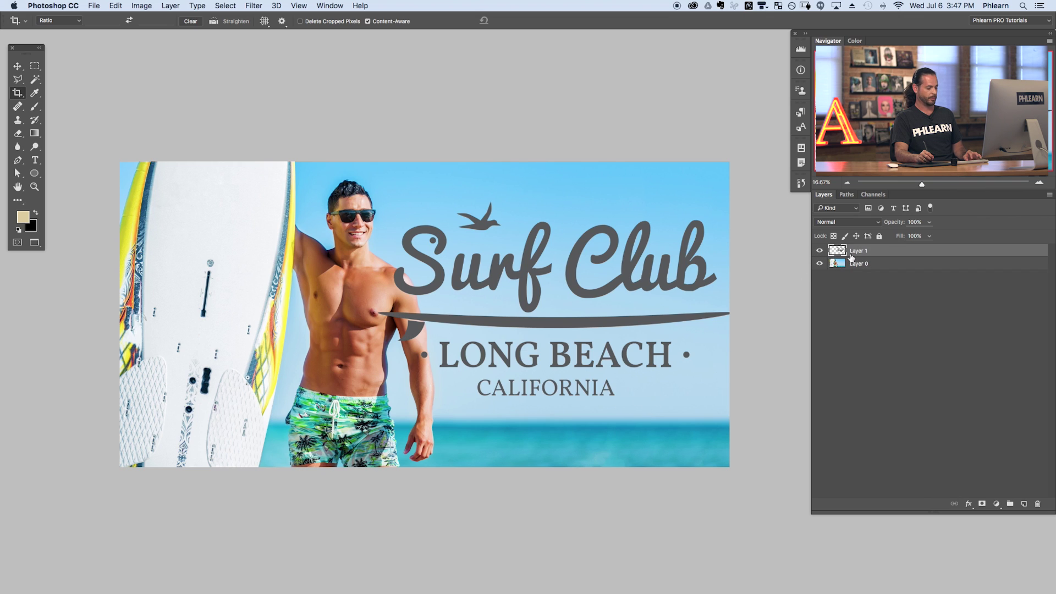
click(818, 251)
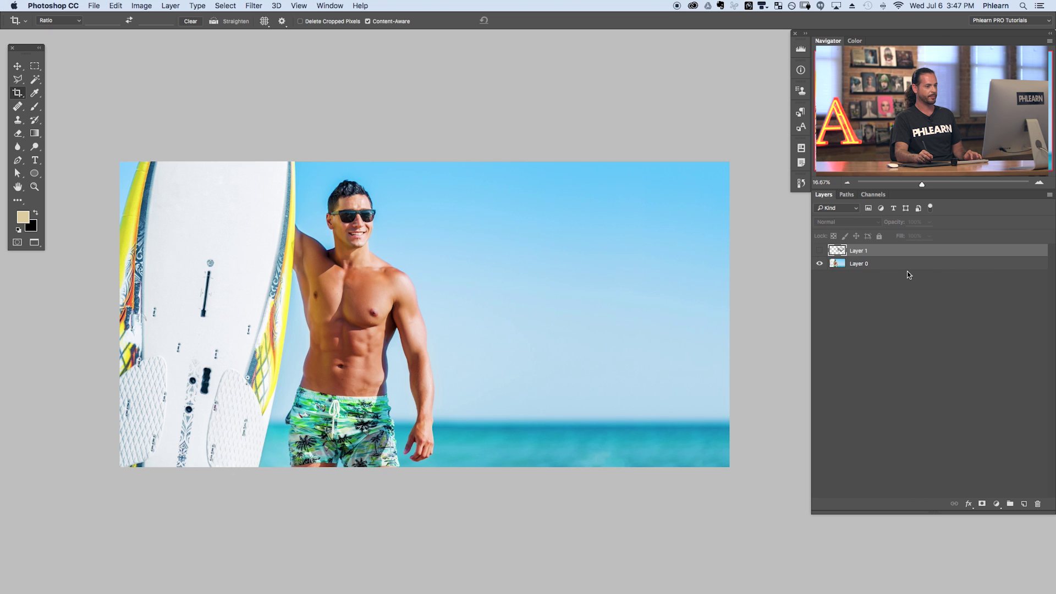
click(881, 265)
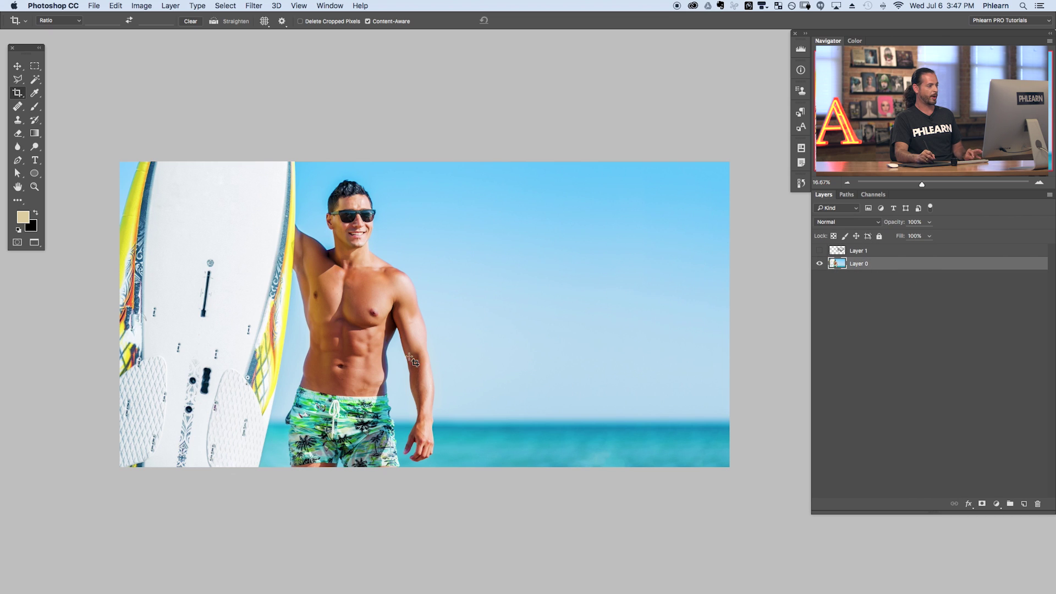
- Undo the content-aware crop and extend the canvas to the right again with the Content-Aware option turned off
key(super+z)
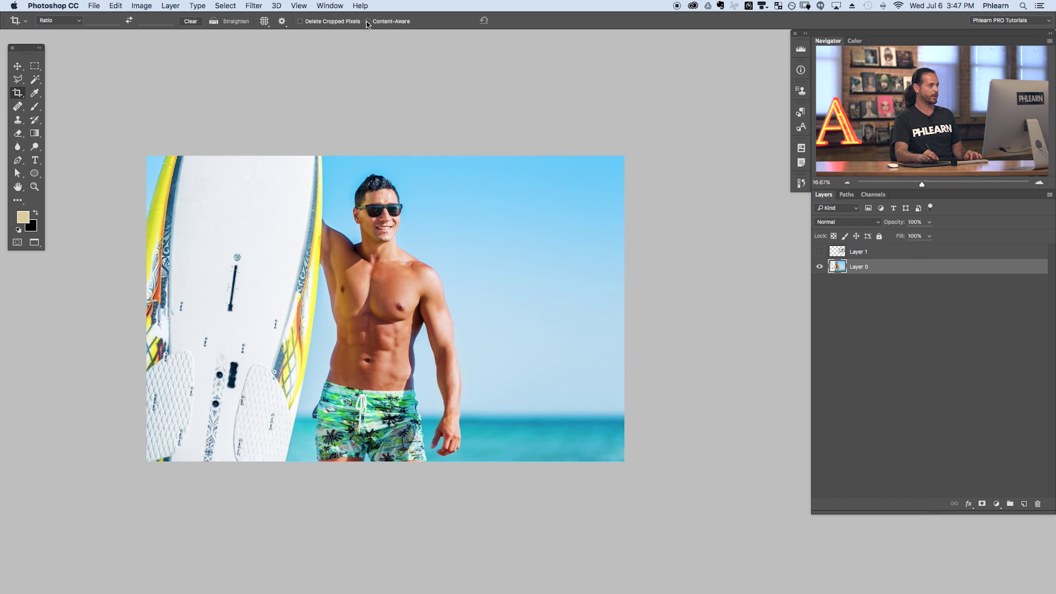
click(575, 297)
drag(627, 309, 703, 299)
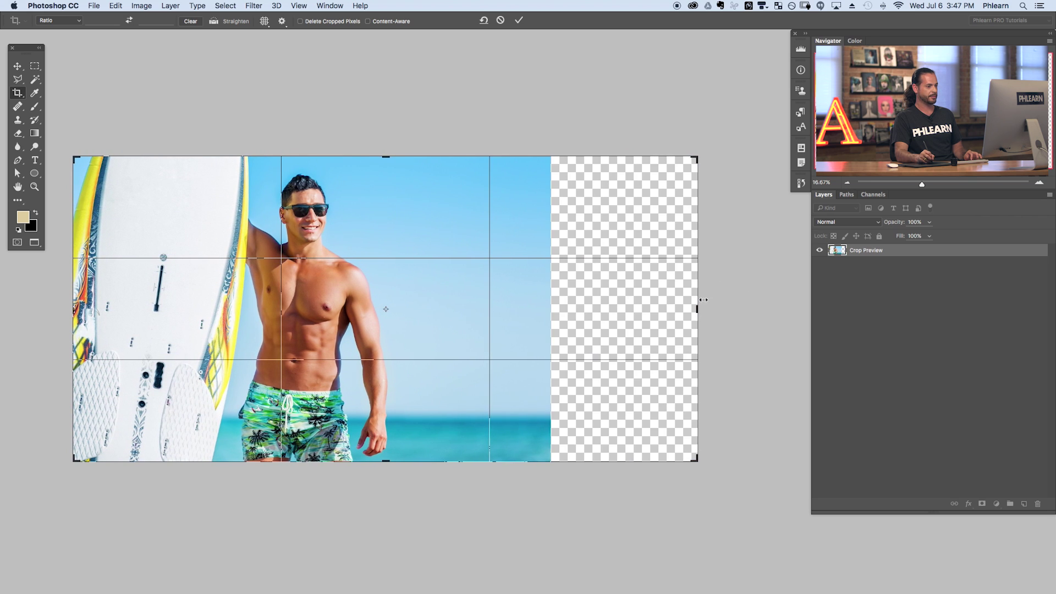
click(519, 20)
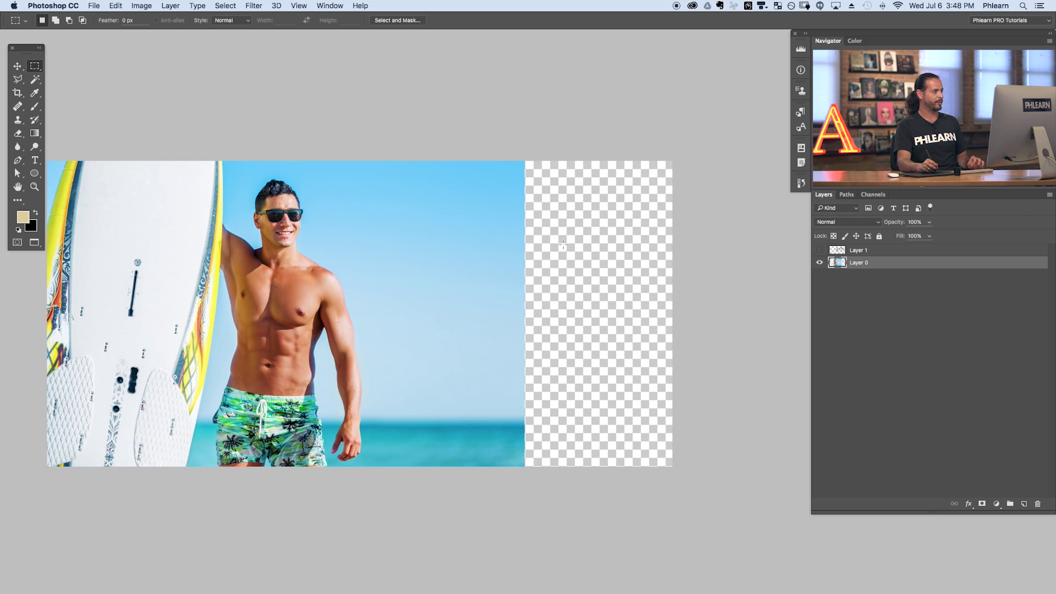
- Make a rectangular marquee selection over the empty right side of the canvas, slightly overlapping the photo's edge
right_click(35, 70)
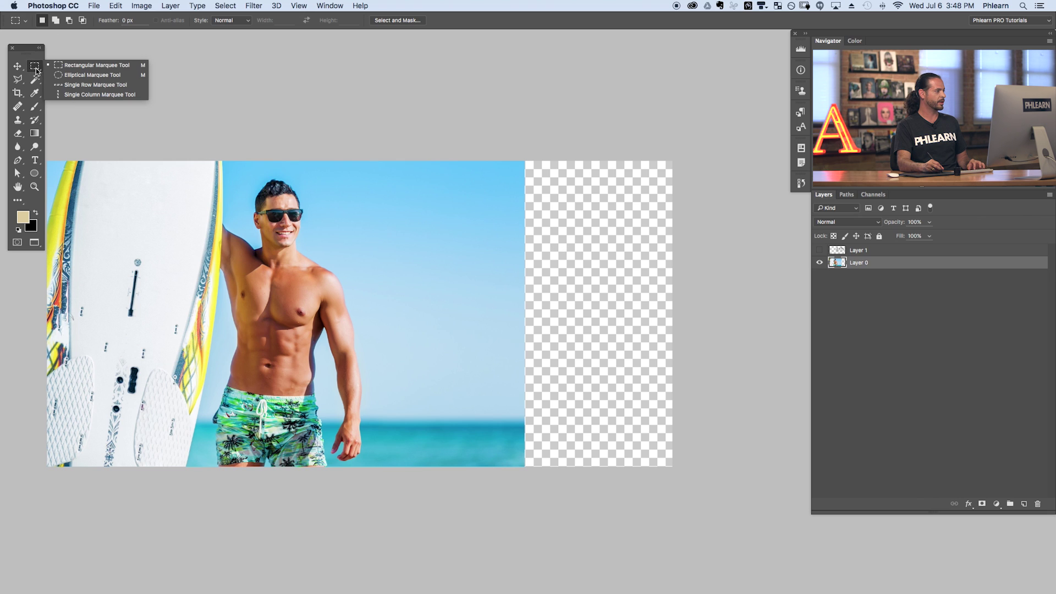
click(63, 67)
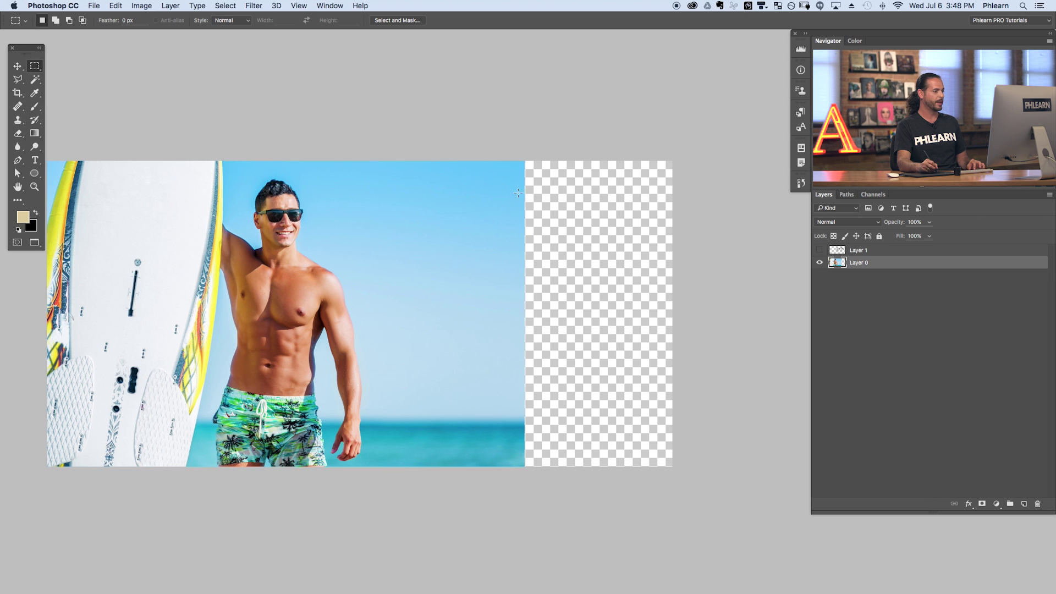
drag(522, 161, 702, 490)
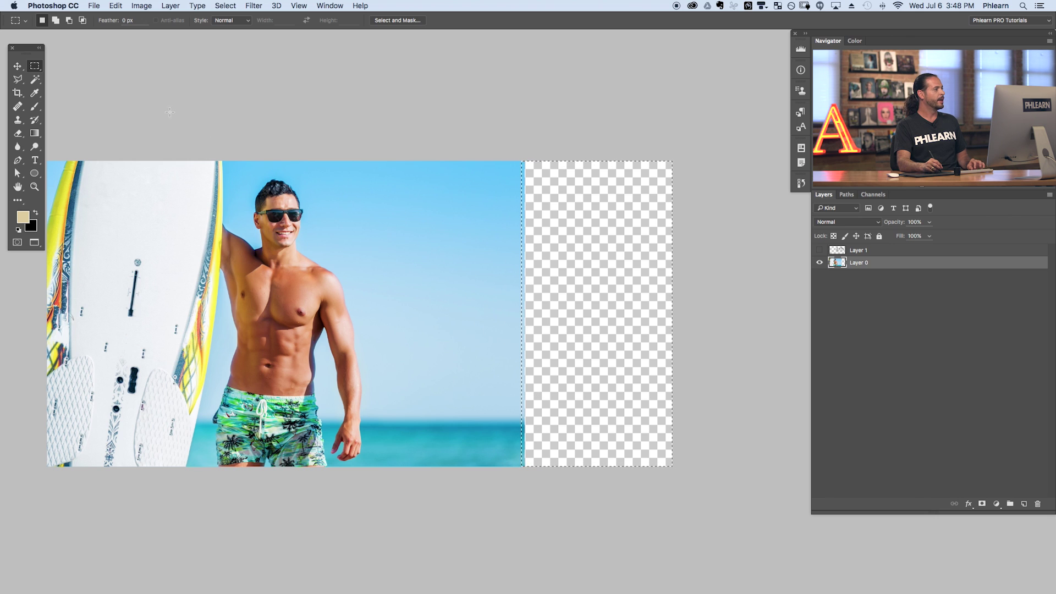
- Fill the selected empty area with Content-Aware contents, keeping color adaptation on, Normal mode and 100% opacity
click(116, 7)
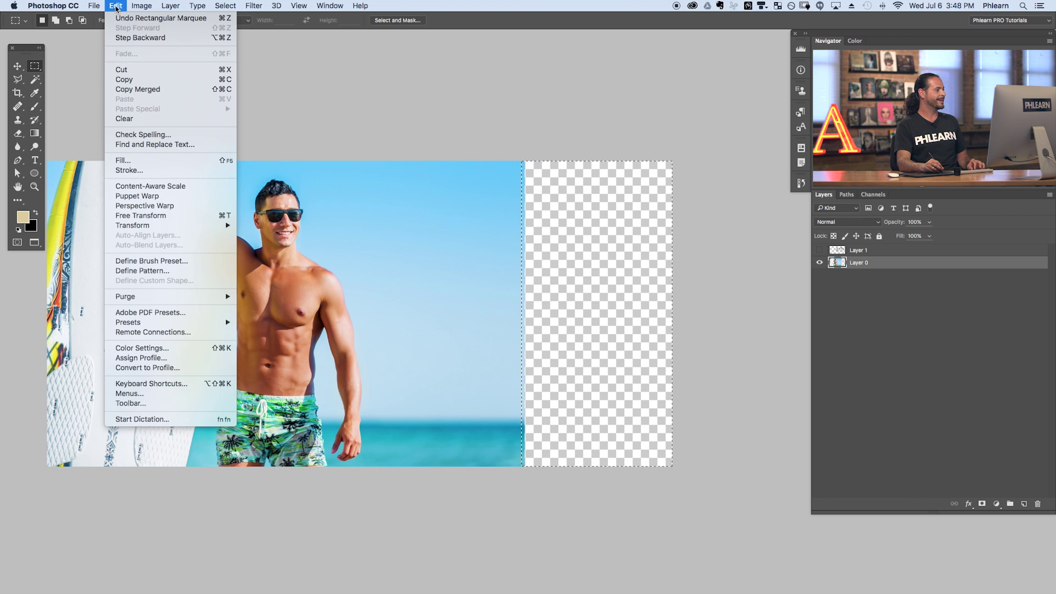
click(142, 163)
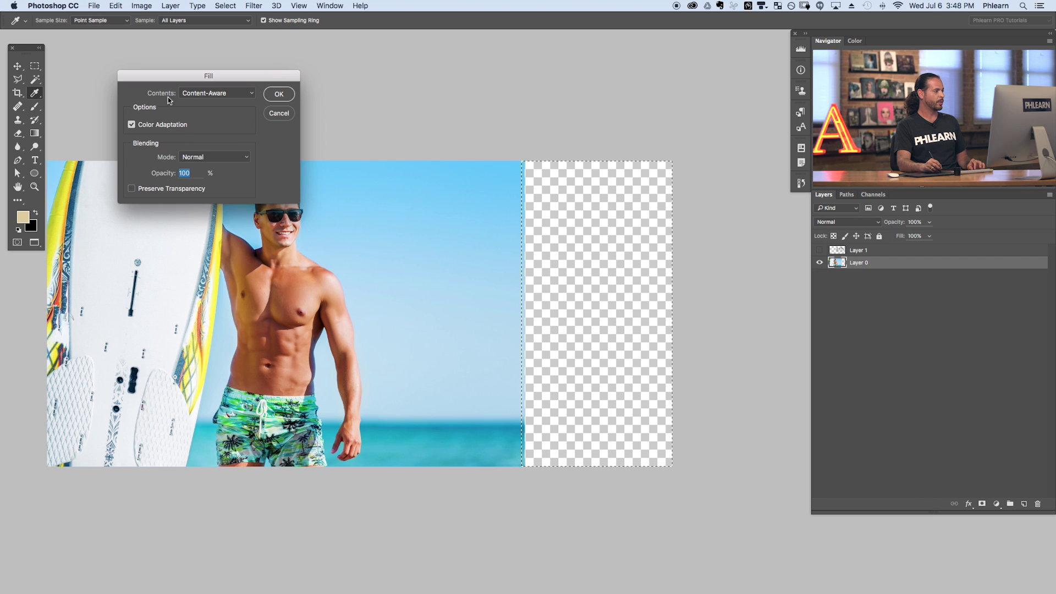
click(190, 94)
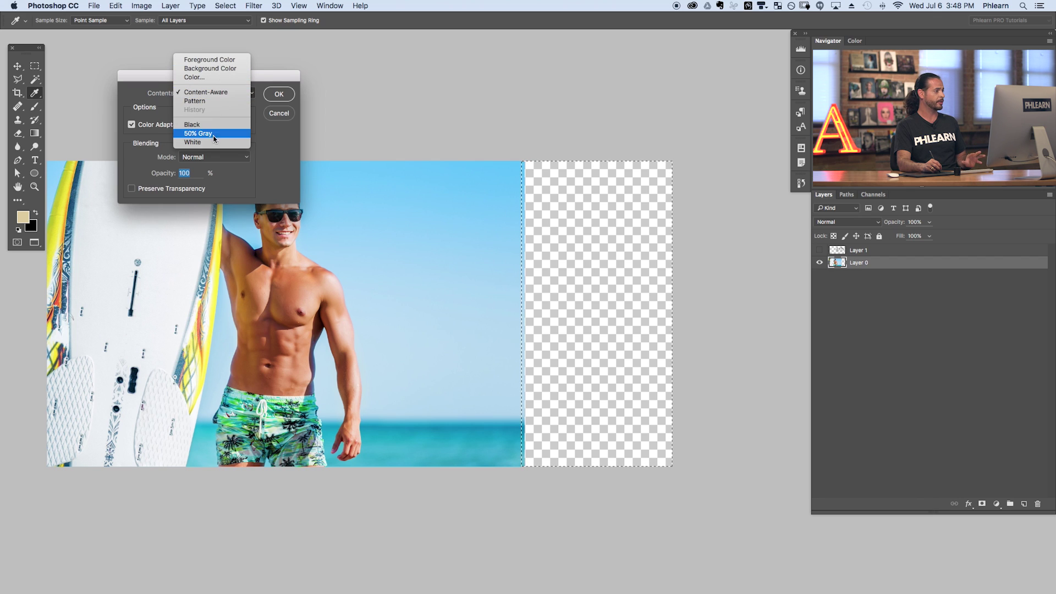
click(216, 92)
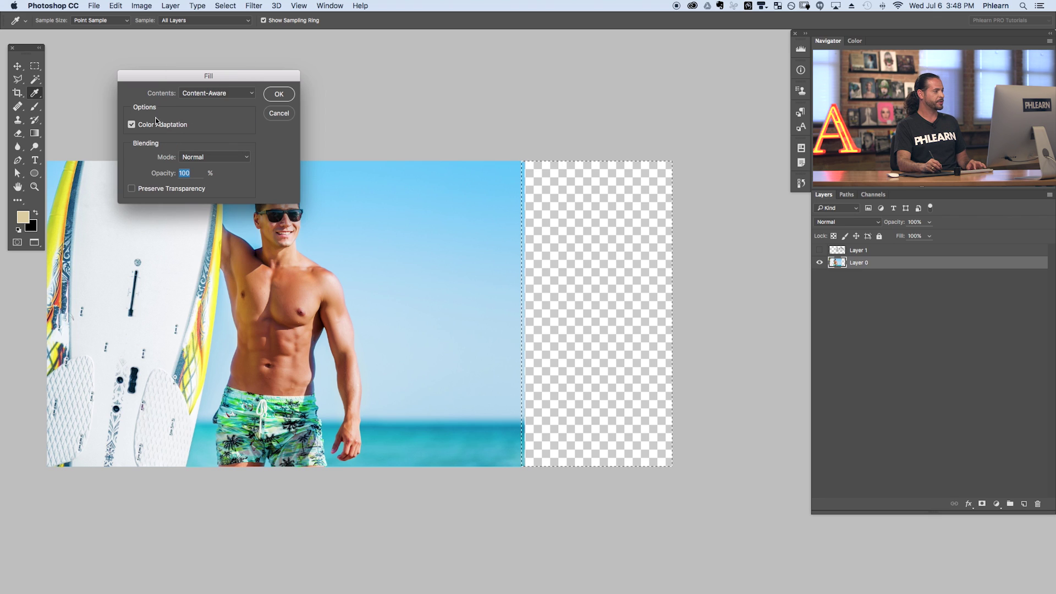
click(281, 95)
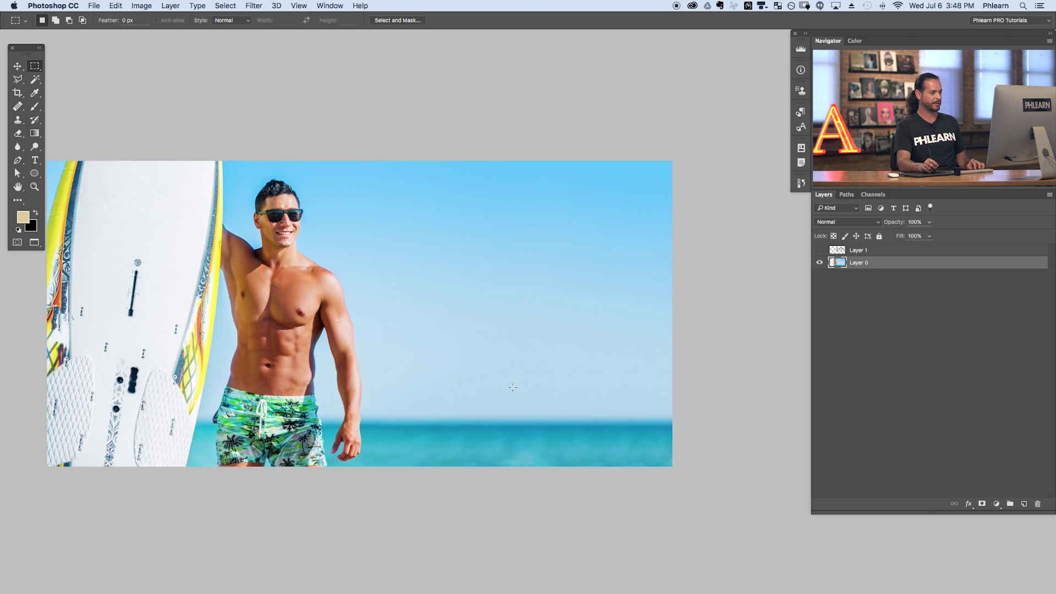
drag(409, 342, 467, 353)
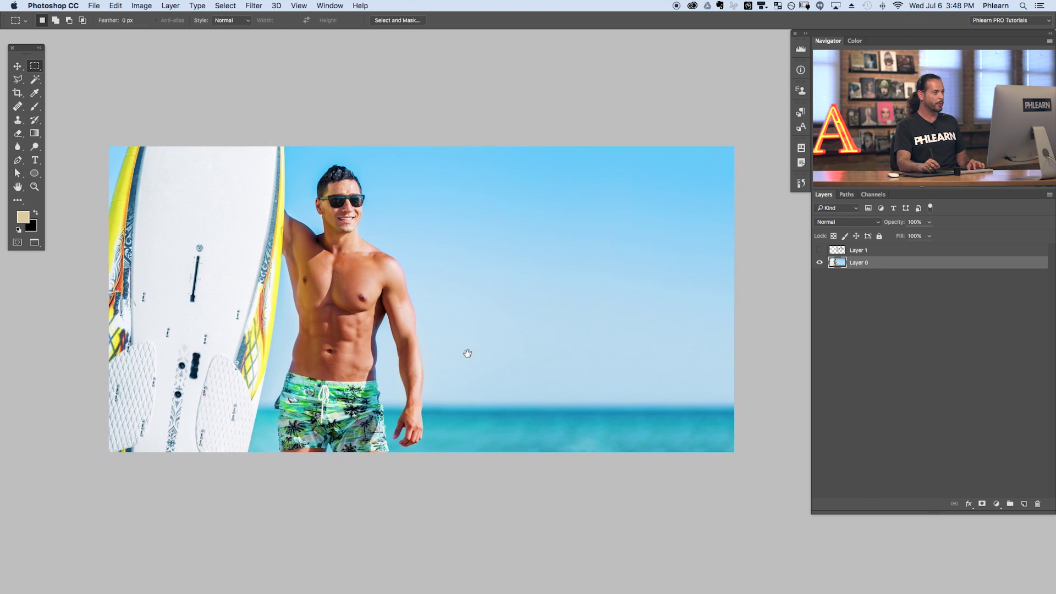
- Show and select the logo layer, then move the logo slightly right and up over the extended sky
click(22, 92)
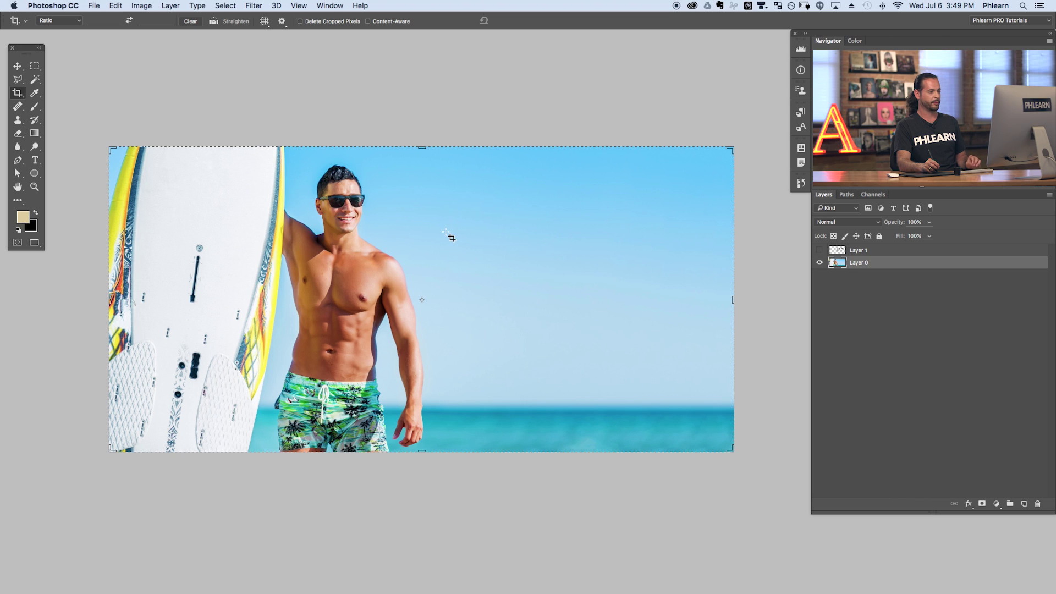
click(820, 250)
click(858, 250)
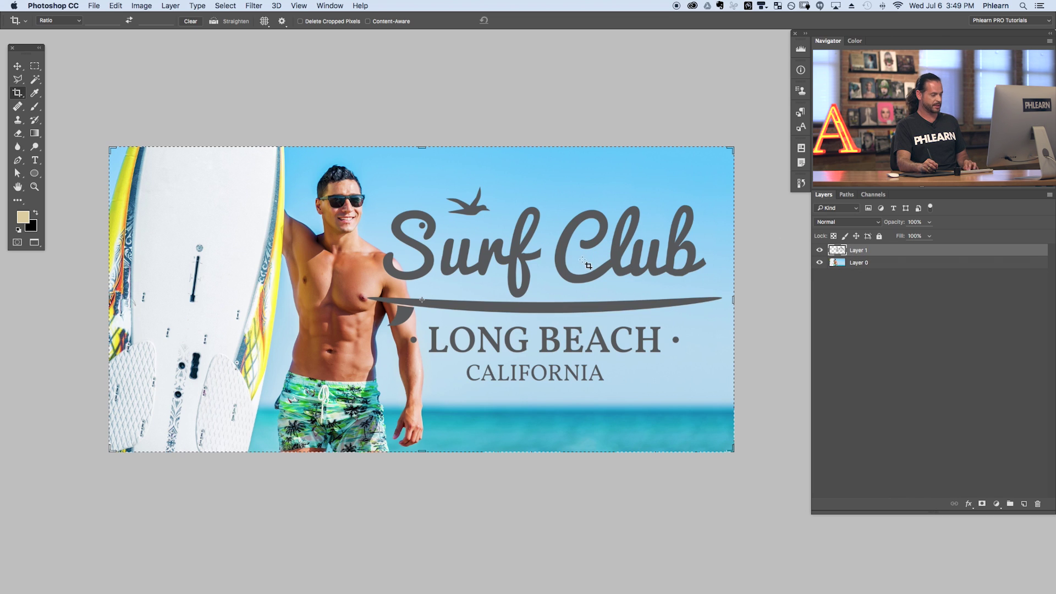
key(v)
drag(551, 333, 557, 329)
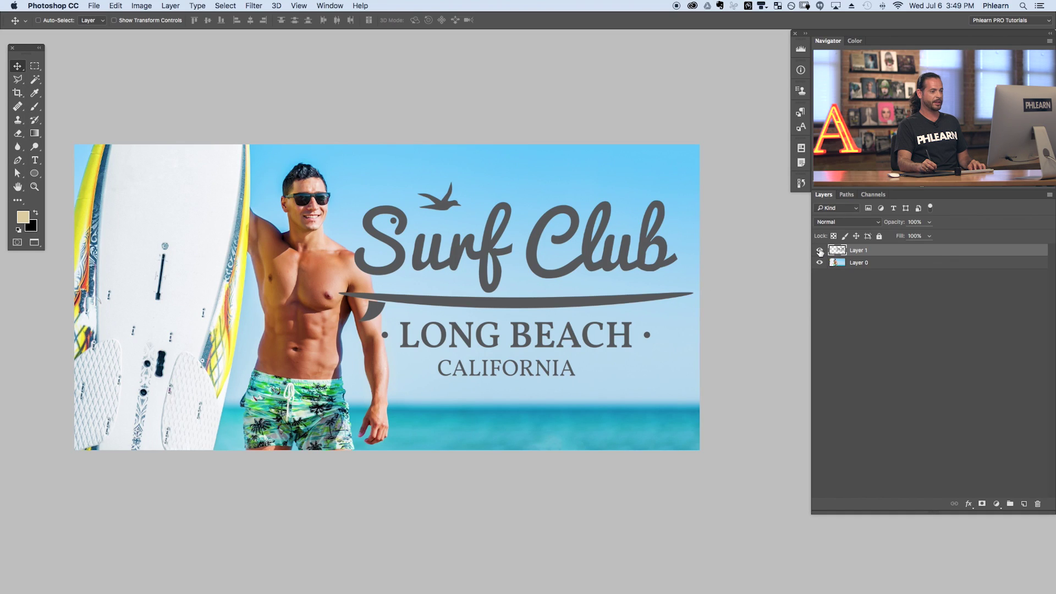
- Hide the logo layer and, on the photo layer, select part of the sky beside the surfer with the Magic Wand tool
click(819, 251)
click(853, 262)
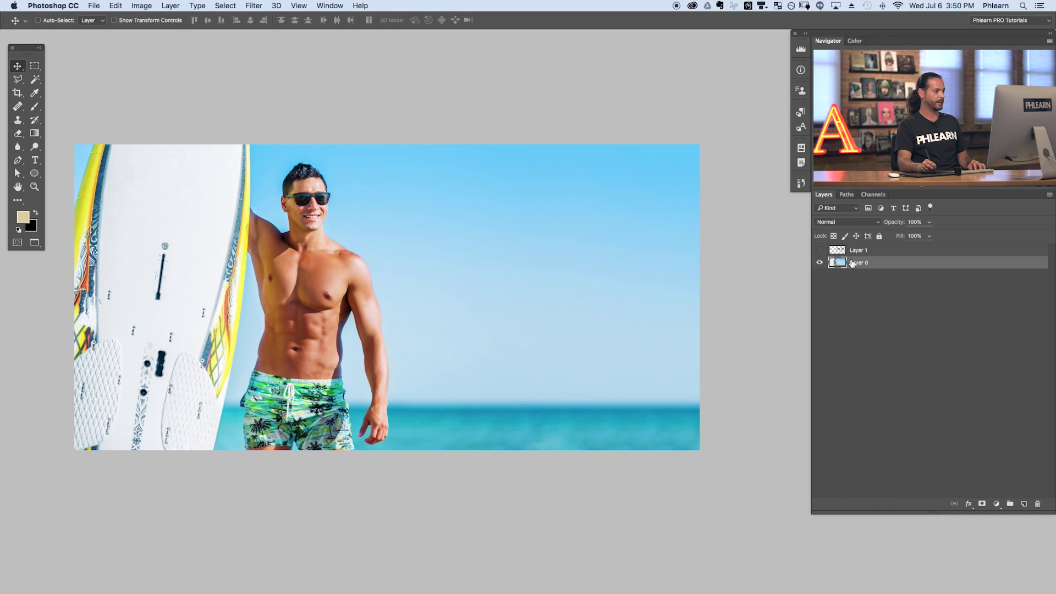
click(34, 83)
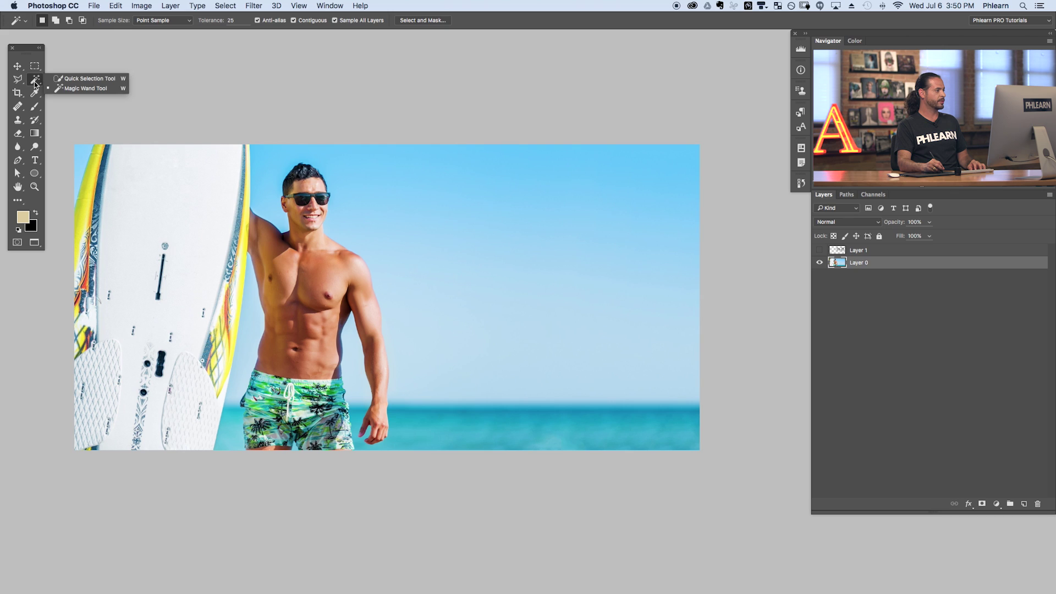
click(84, 90)
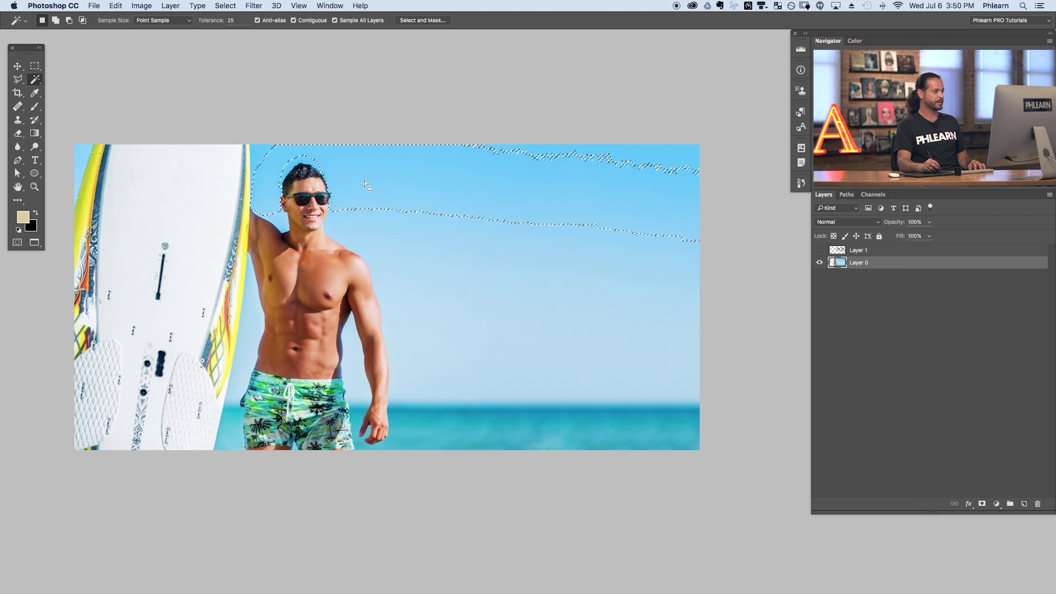
click(425, 338)
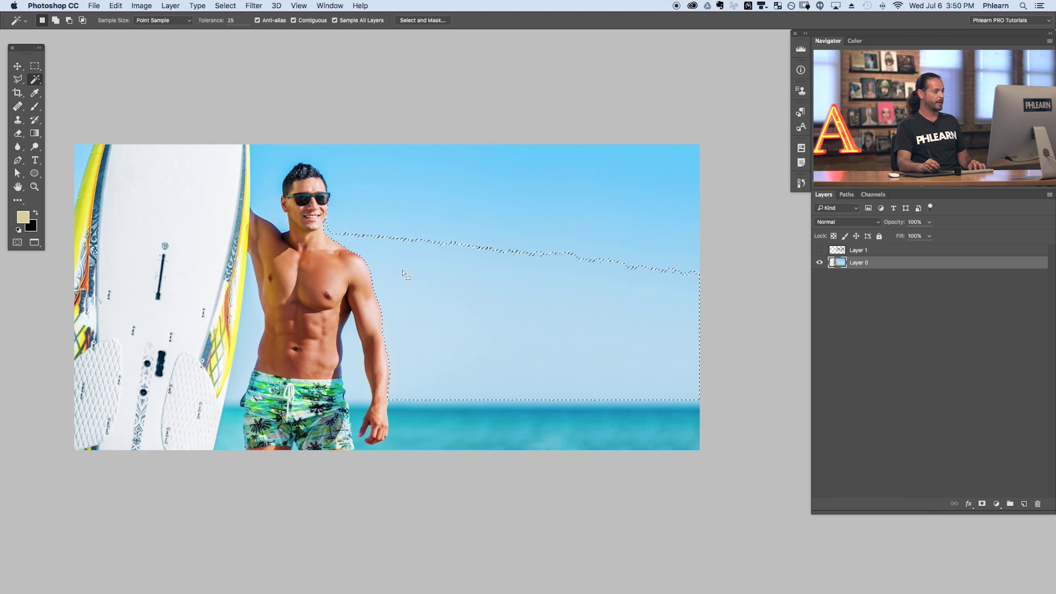
click(401, 223)
click(413, 289)
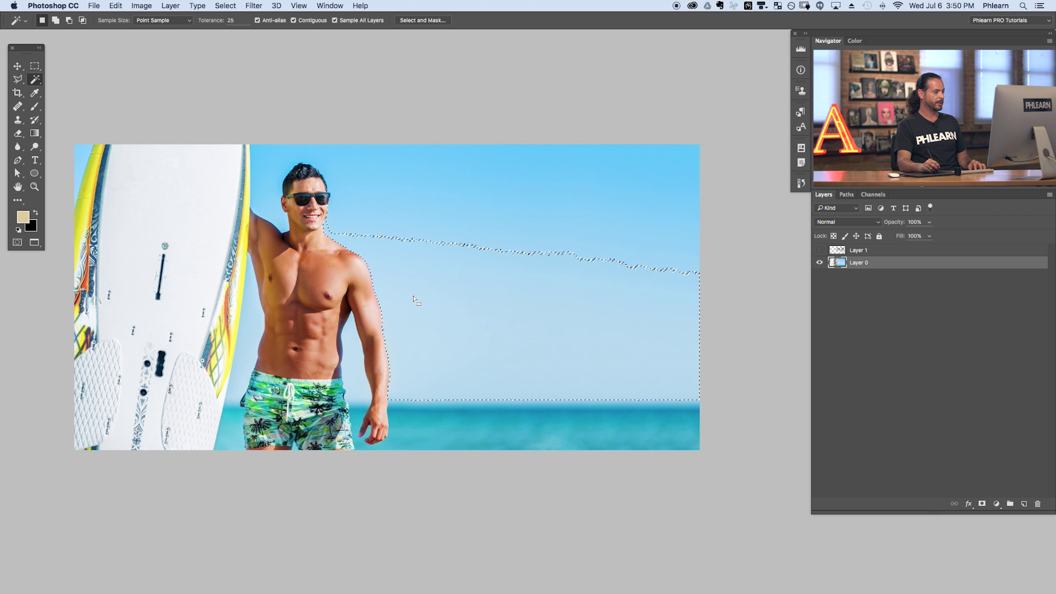
- Add the rest of the sky to the selection, including around the head and the gaps between the arms, torso and surfboard
key(shift)
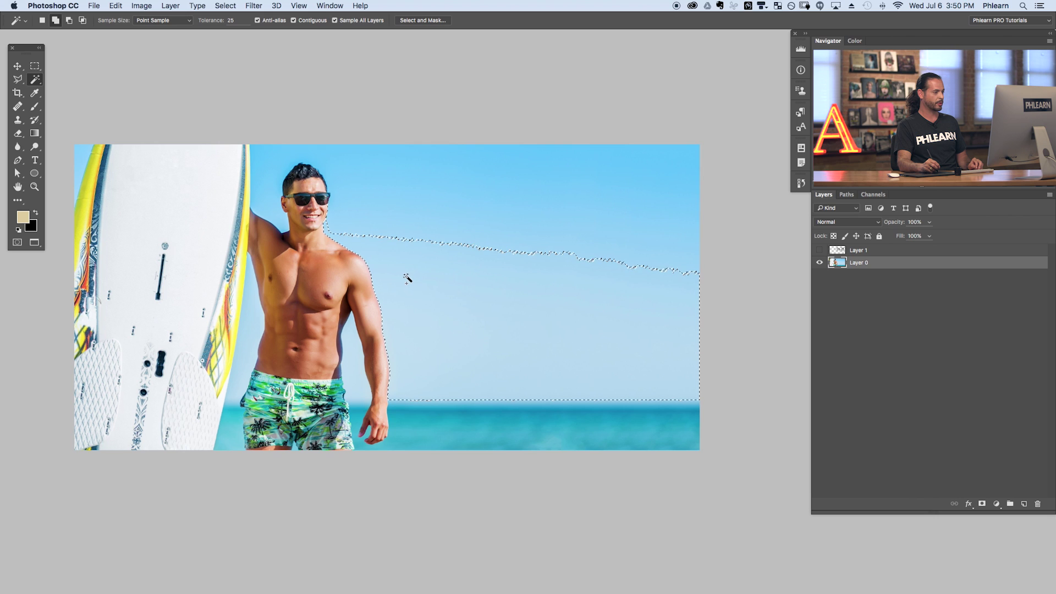
click(397, 303)
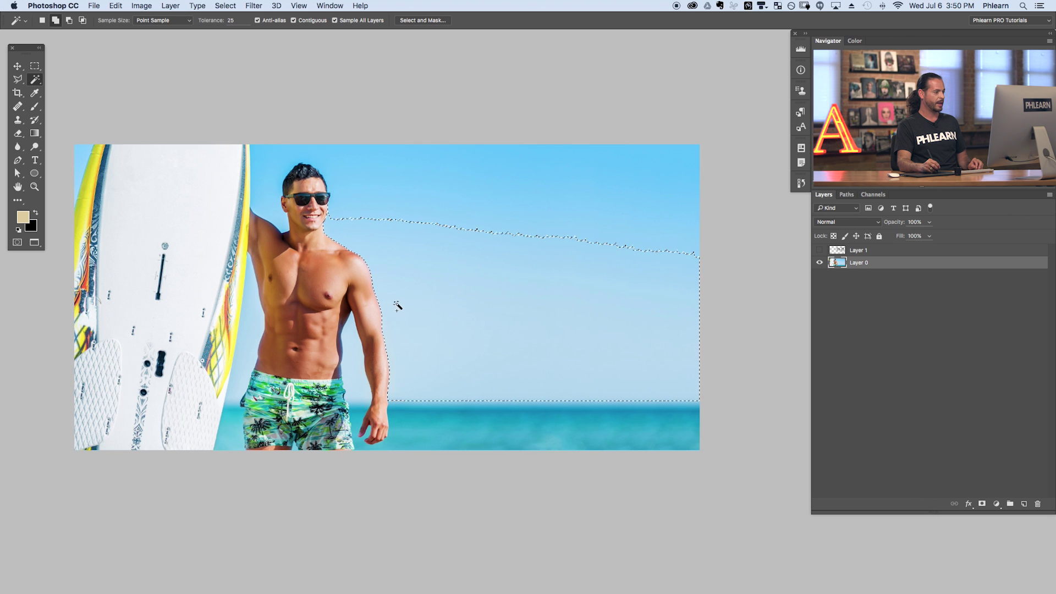
click(386, 208)
click(365, 182)
click(305, 159)
click(271, 199)
click(289, 231)
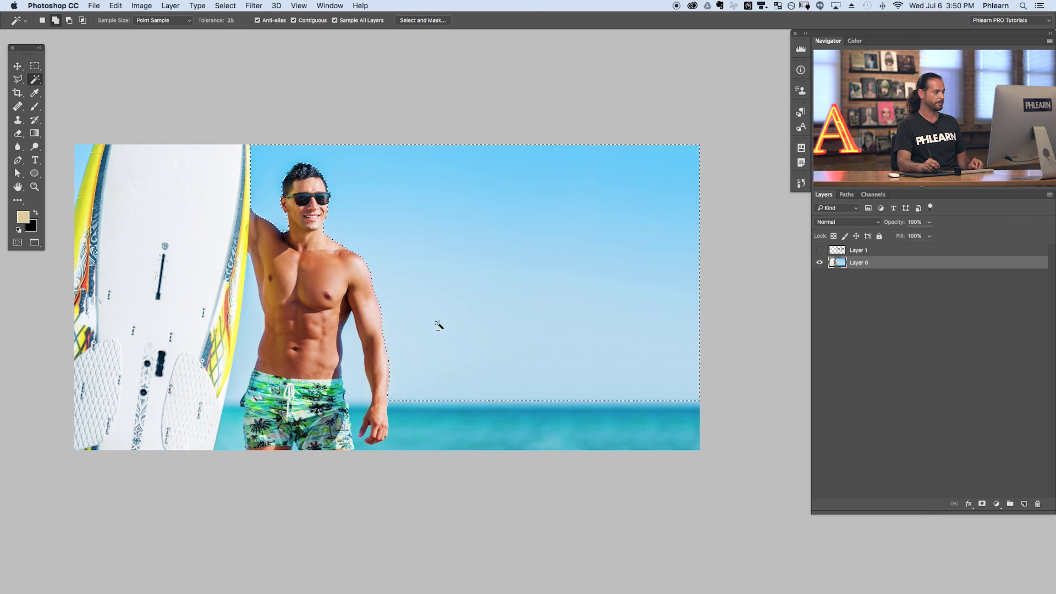
click(353, 356)
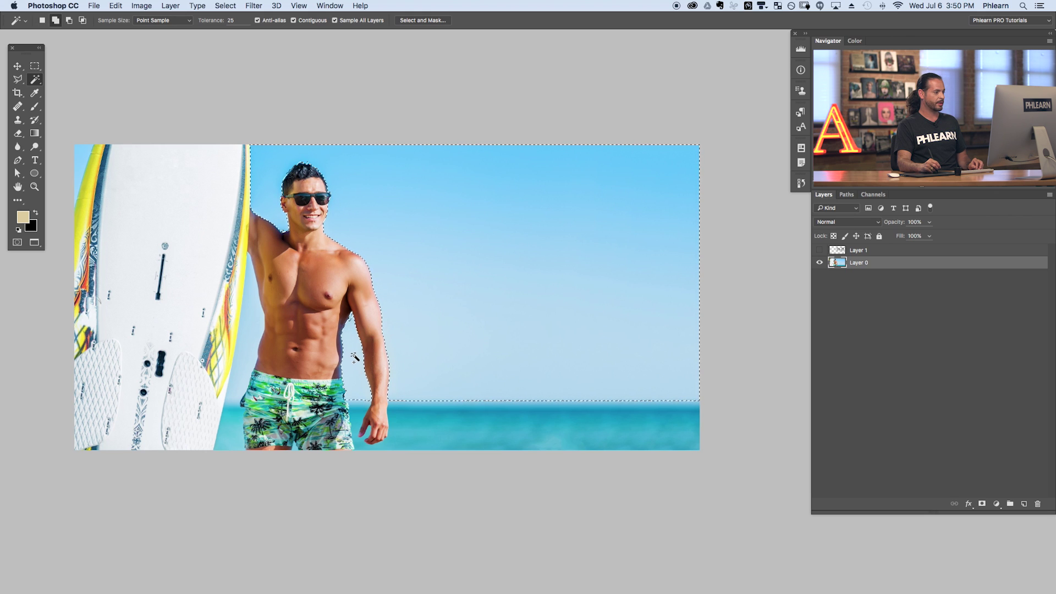
click(249, 341)
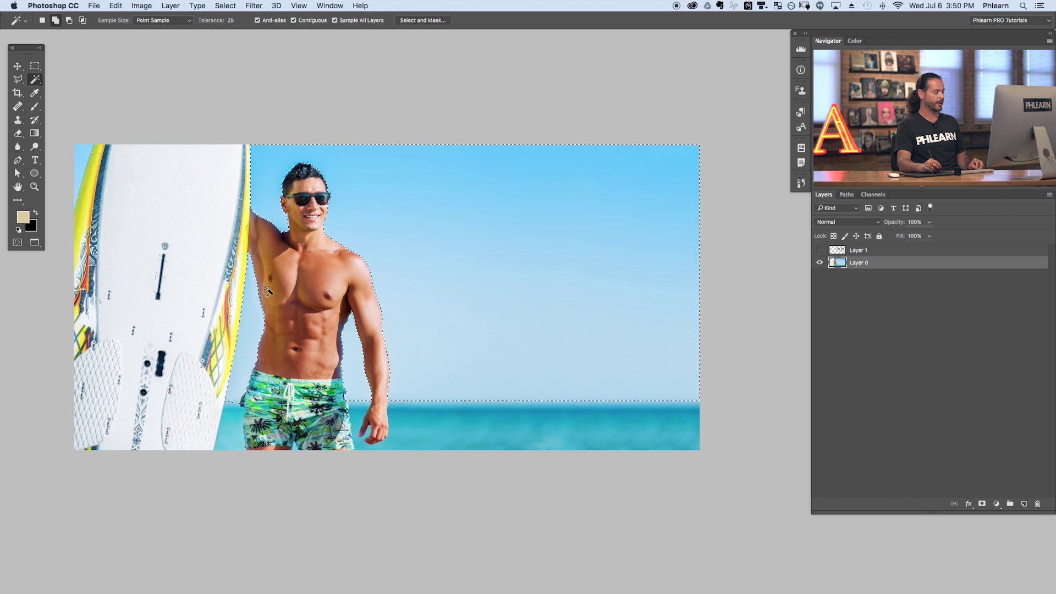
- Show and select the logo layer and add a layer mask to it from the sky selection
key(super+equal)
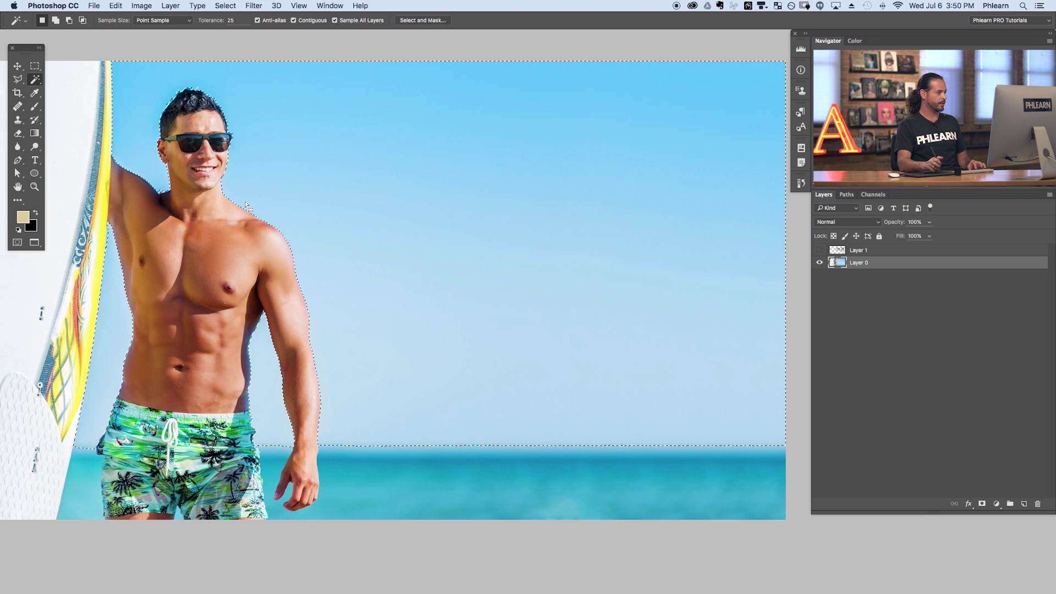
drag(272, 315, 362, 323)
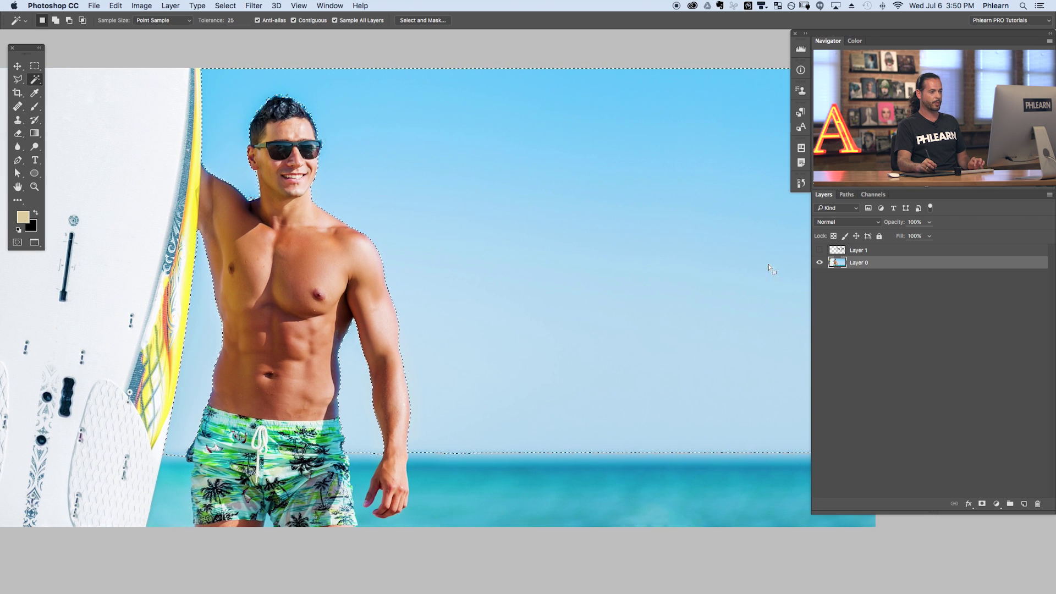
click(823, 250)
click(842, 255)
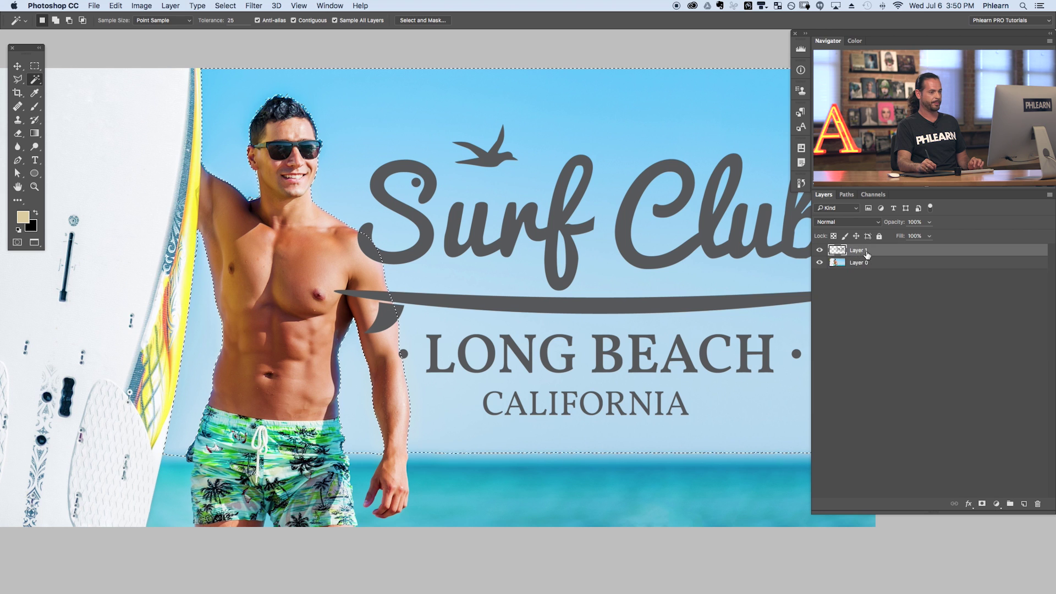
drag(688, 299, 593, 298)
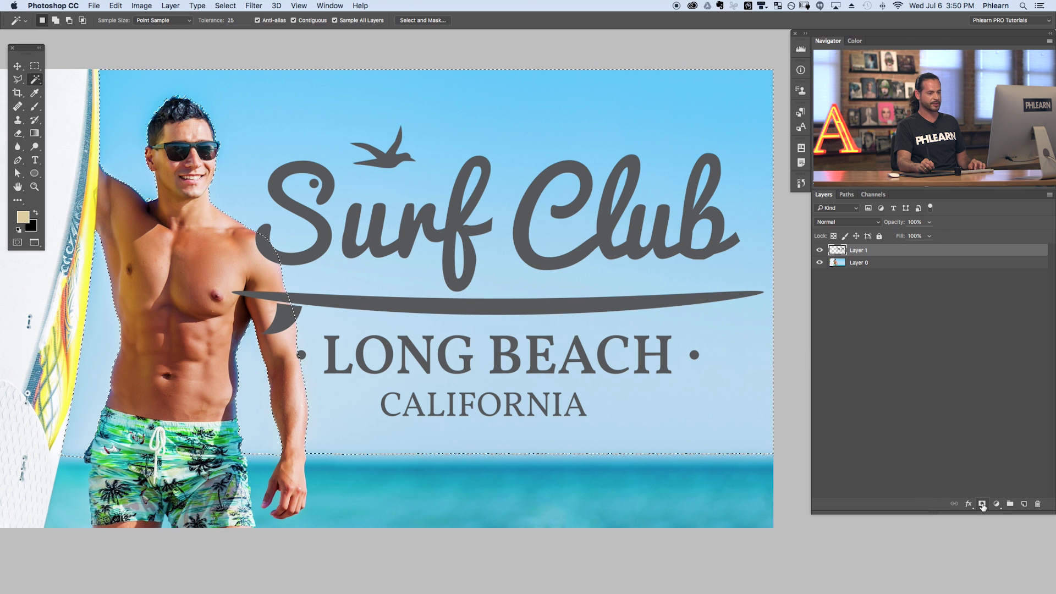
click(982, 505)
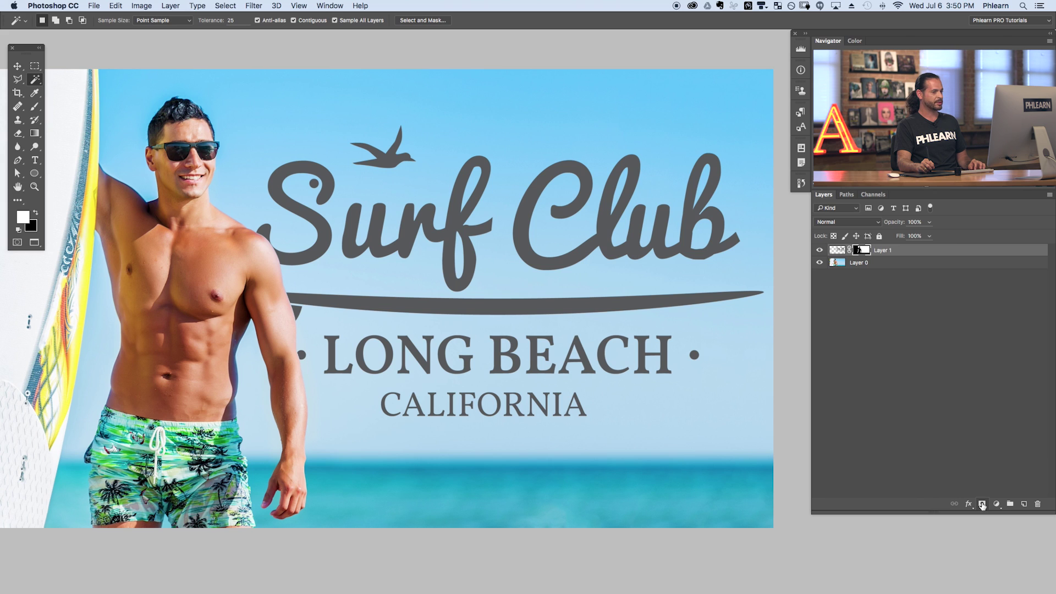
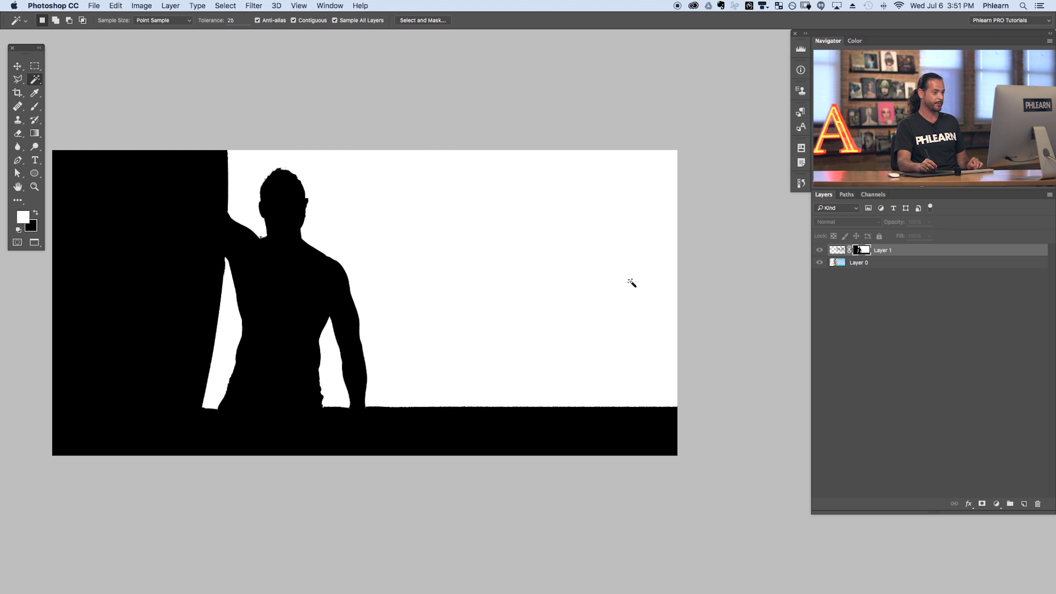
- Return from the mask view to the image and try moving the logo around with its layer mask still linked
alt+click(862, 254)
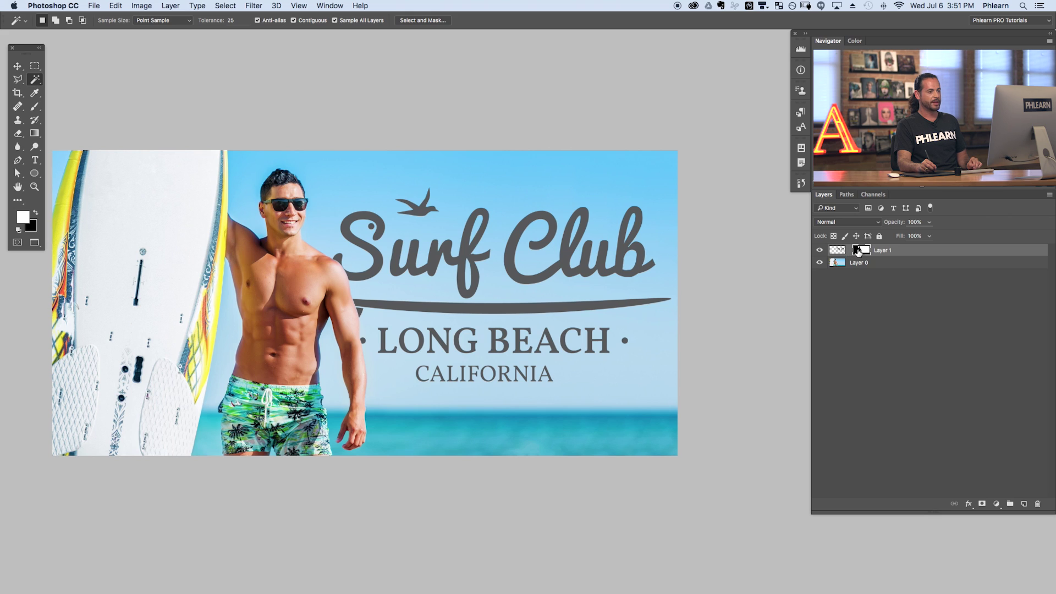
click(15, 76)
click(19, 65)
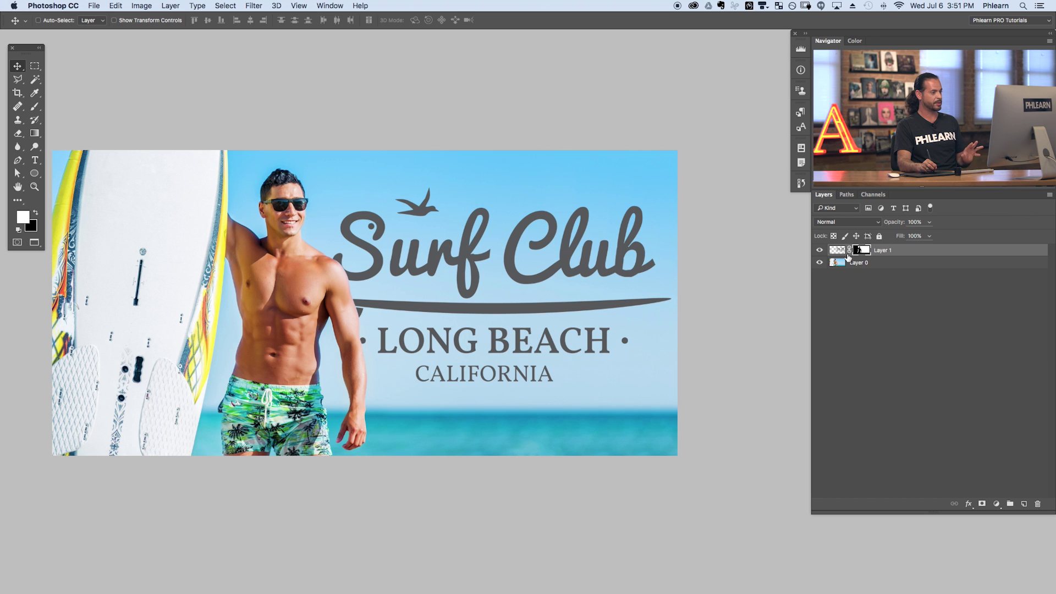
mouse_move(468, 315)
mouse_down()
mouse_move(513, 297)
mouse_move(542, 355)
mouse_move(407, 357)
mouse_move(430, 302)
mouse_move(497, 313)
mouse_move(486, 355)
mouse_move(470, 312)
mouse_move(491, 316)
mouse_move(467, 308)
mouse_move(476, 320)
mouse_up()
drag(380, 292, 411, 277)
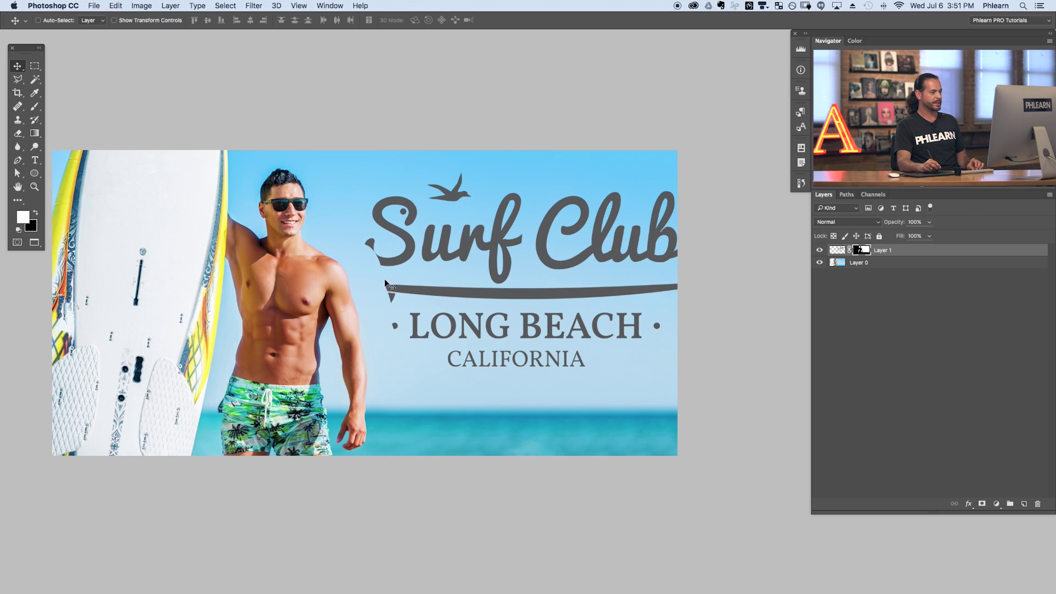
drag(468, 296, 438, 304)
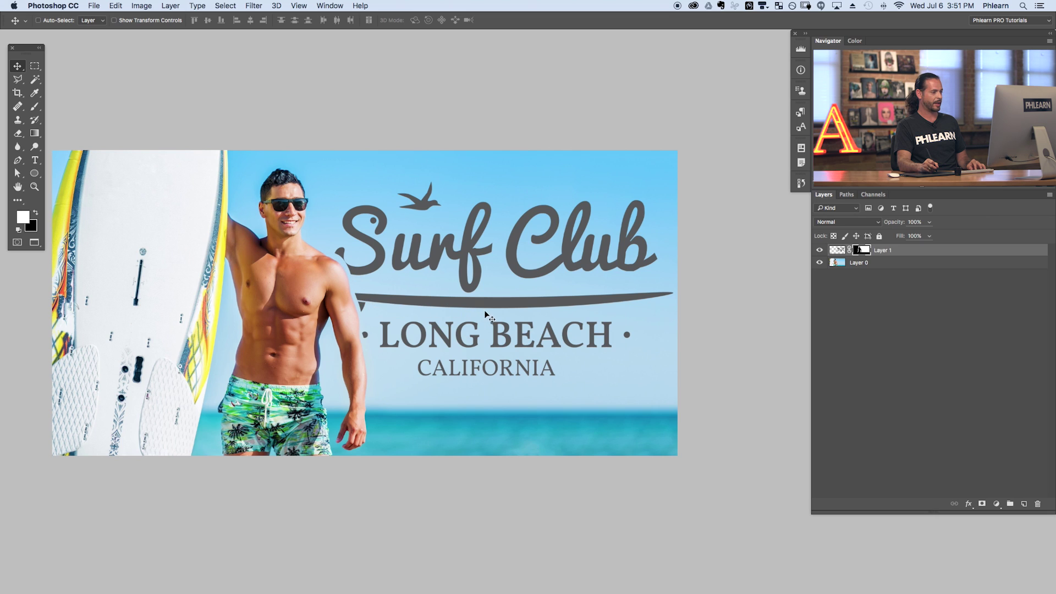
drag(469, 306, 467, 311)
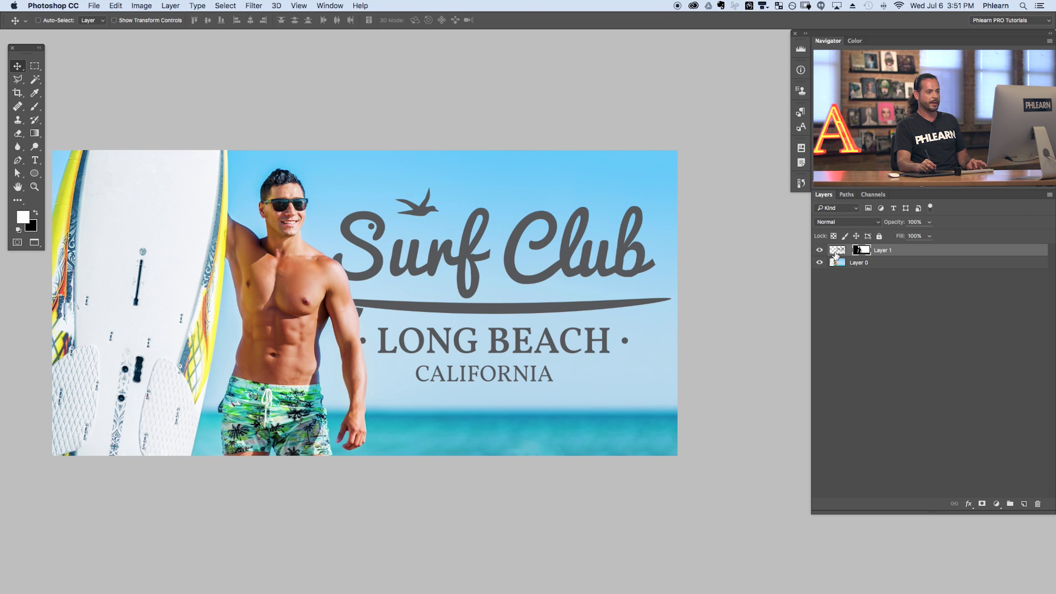
- Unlink the logo from its layer mask, move it down over the horizon, and marquee the sea area beside the surfer
drag(541, 311, 535, 370)
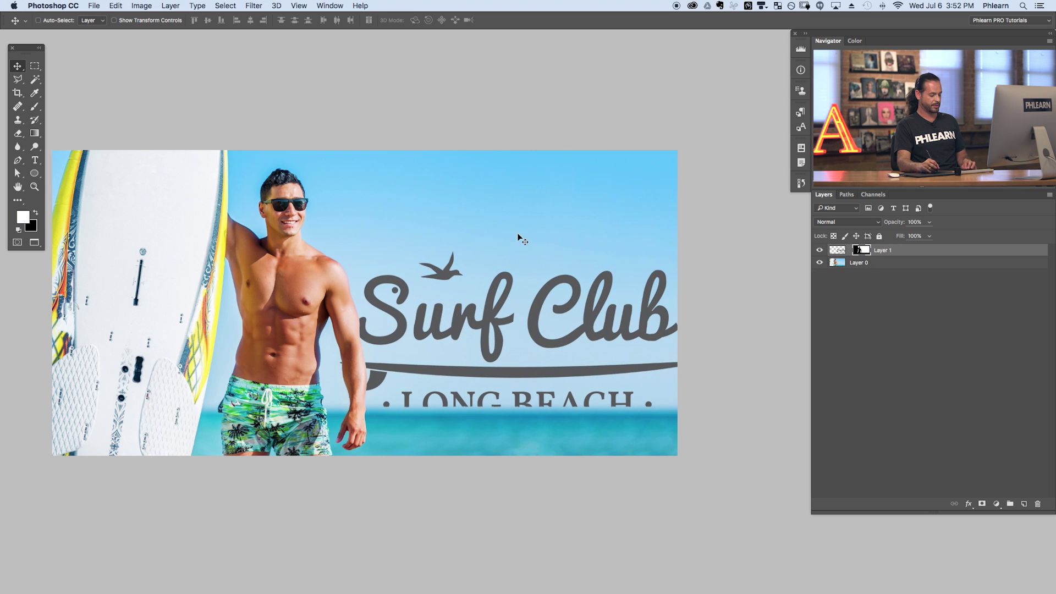
click(34, 66)
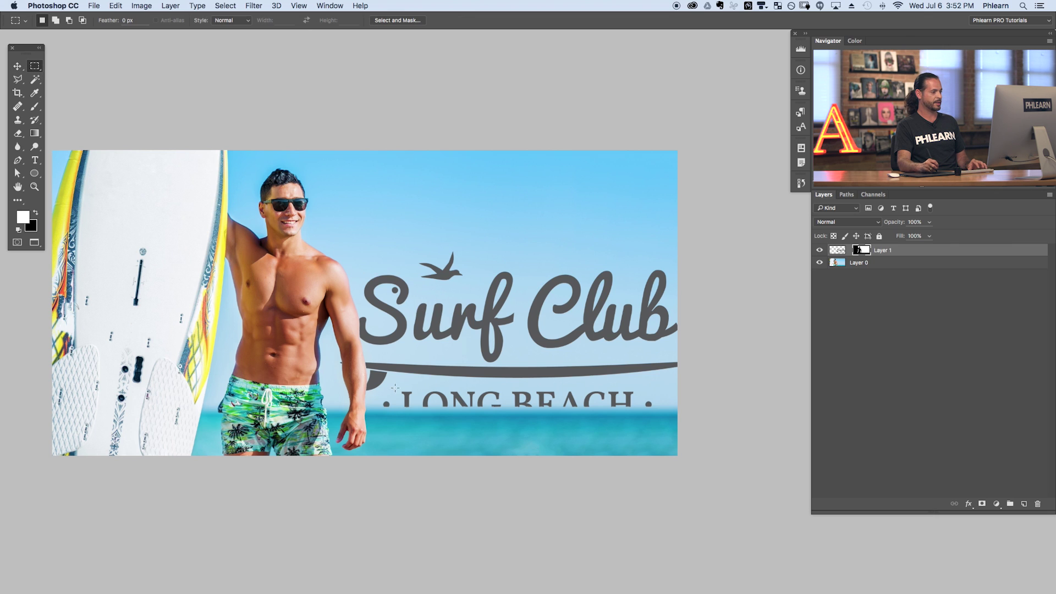
drag(377, 386, 705, 494)
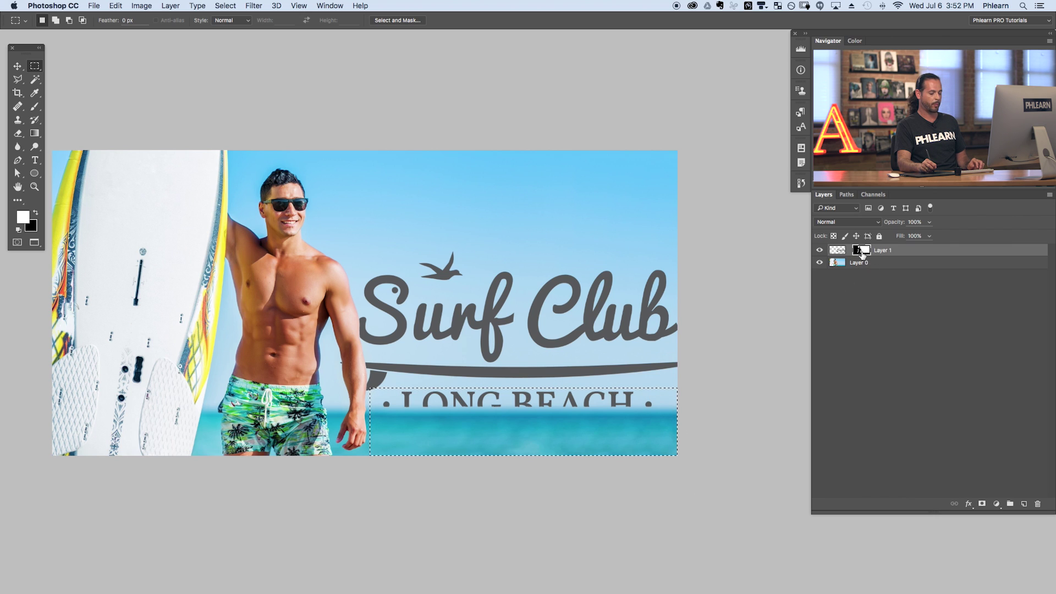
- Fill the selected area of the logo's layer mask with White in Normal mode at 100% opacity, and deselect
click(118, 7)
click(132, 160)
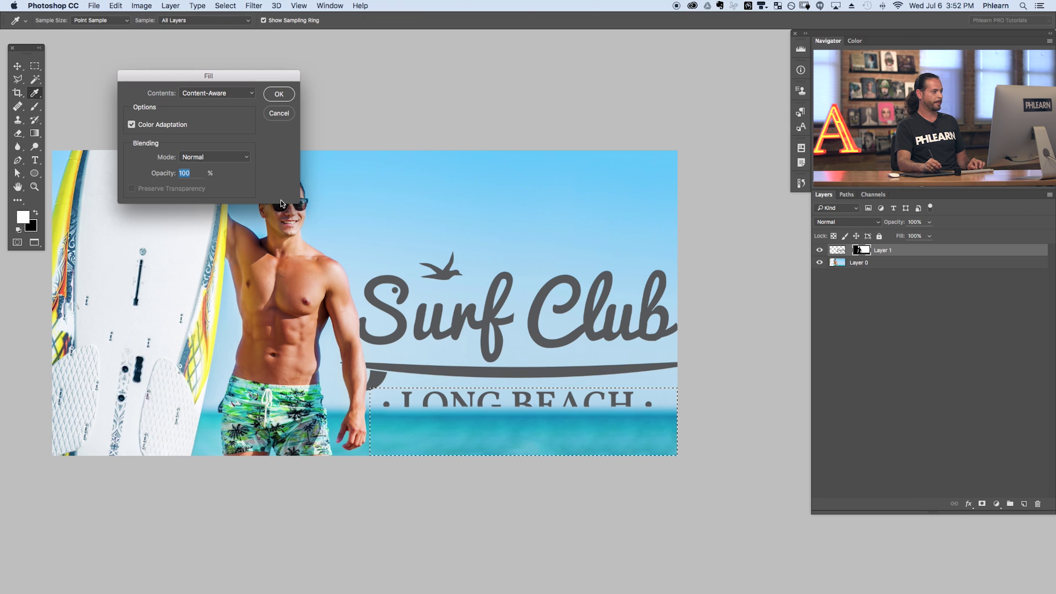
click(216, 93)
click(209, 137)
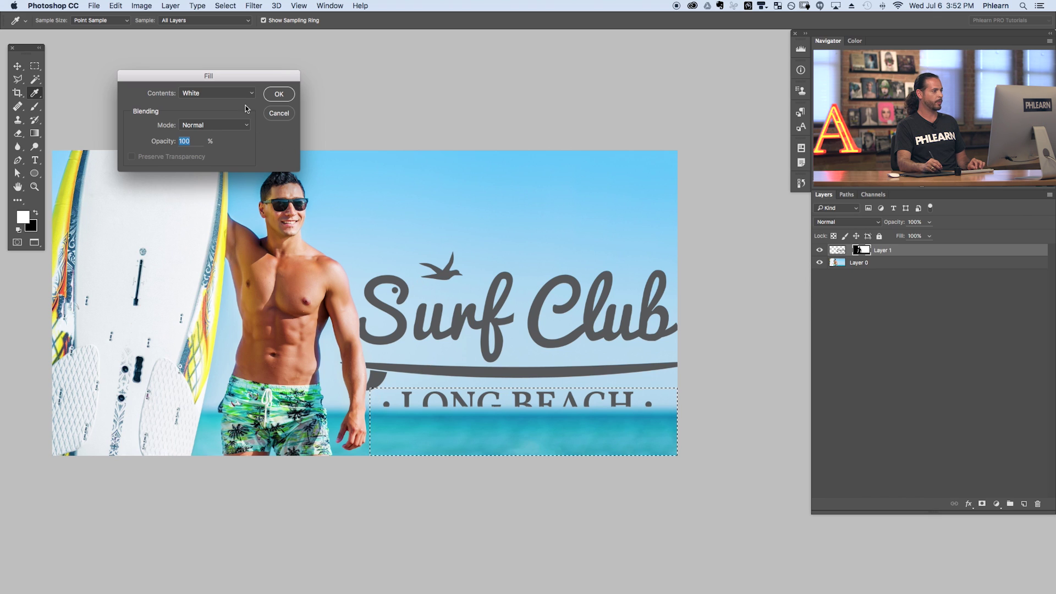
click(279, 94)
key(super+d)
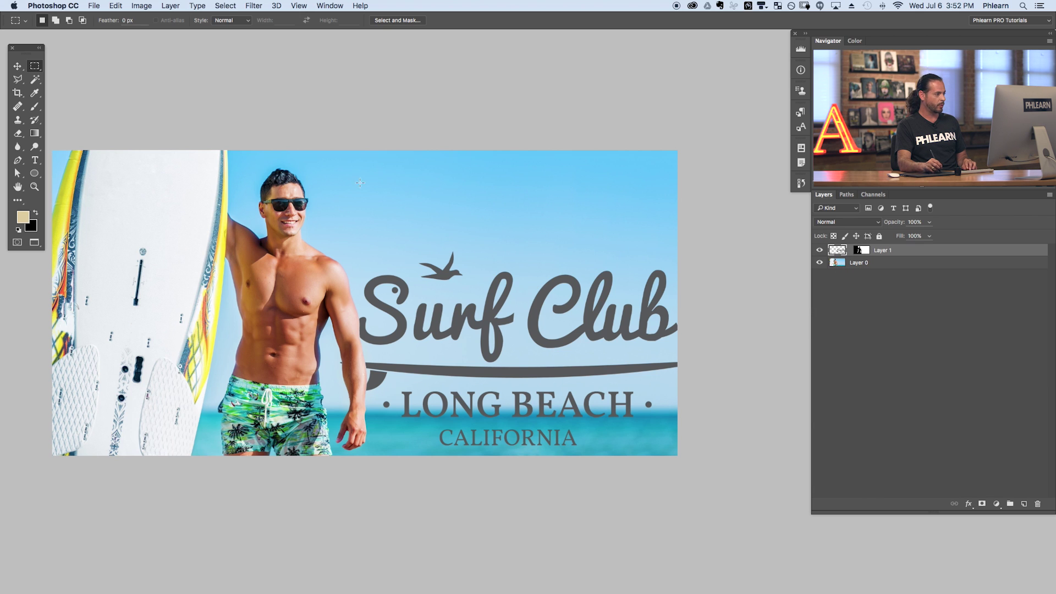
- Move the logo up into the sky behind the surfer and turn it white with Levels, setting the black output level to 255
key(v)
drag(545, 388, 511, 311)
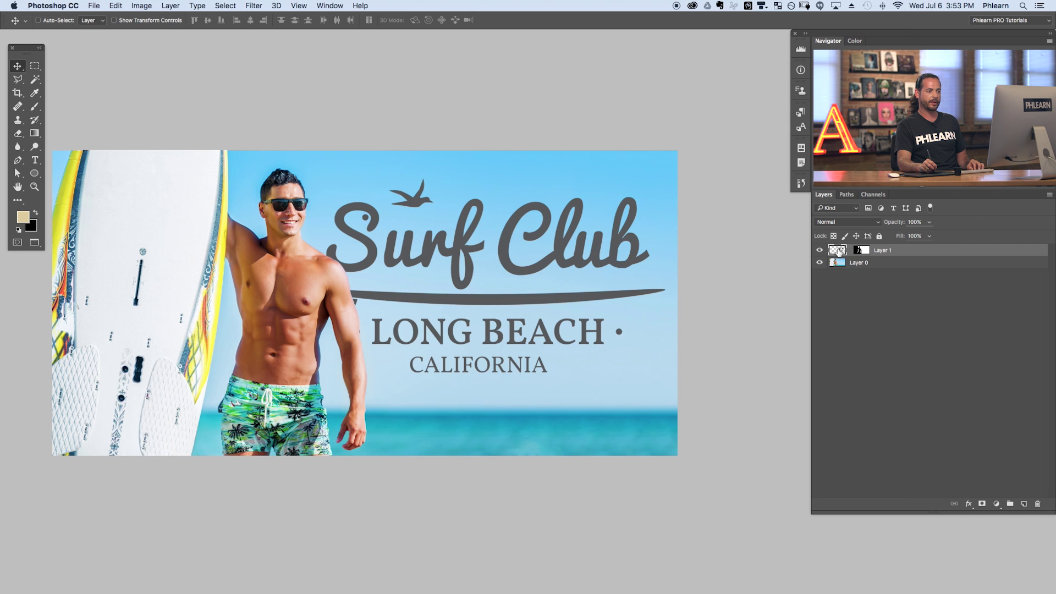
key(super+l)
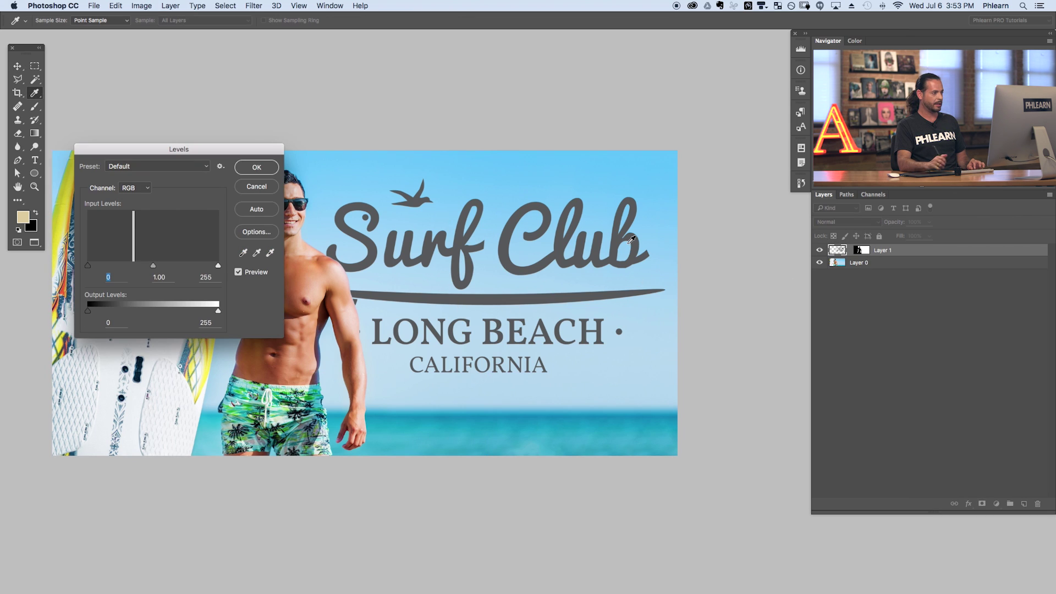
drag(209, 154, 217, 151)
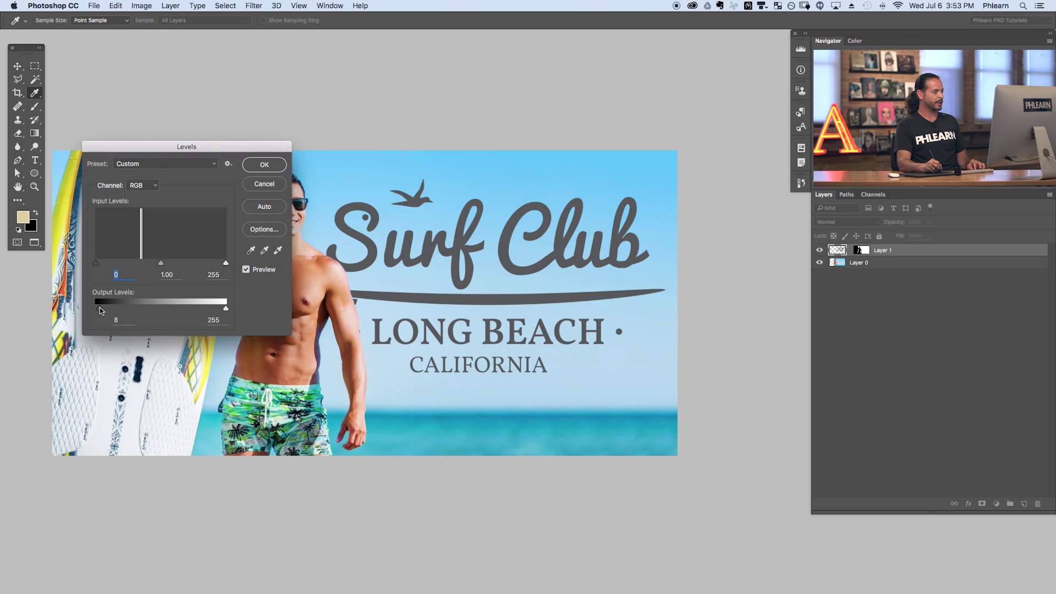
drag(101, 309, 264, 311)
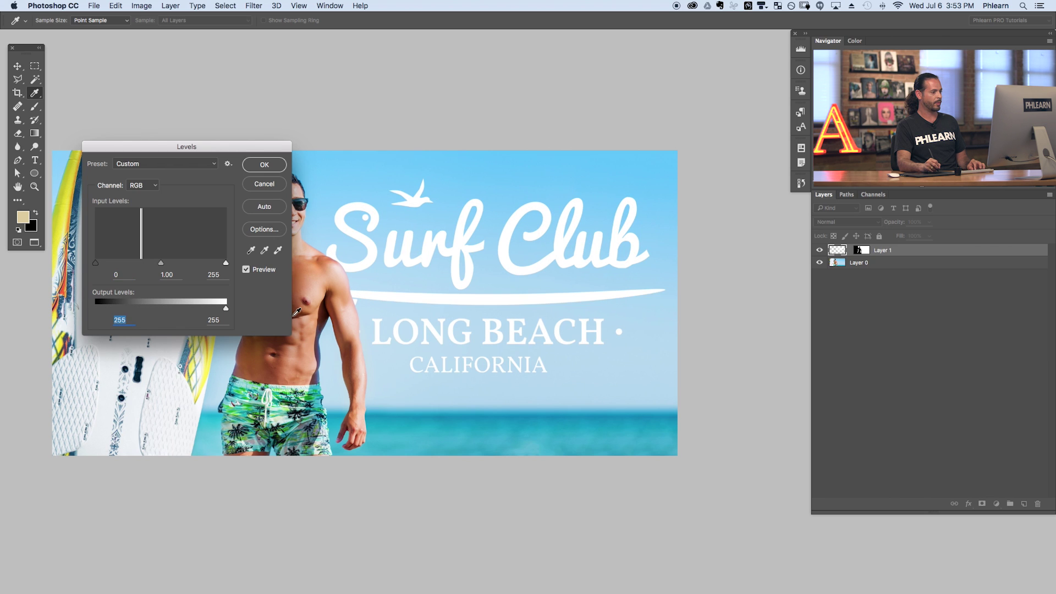
click(266, 166)
mouse_move(517, 365)
mouse_down()
mouse_move(542, 344)
mouse_move(444, 387)
mouse_move(504, 382)
mouse_move(499, 365)
mouse_move(513, 372)
mouse_up()
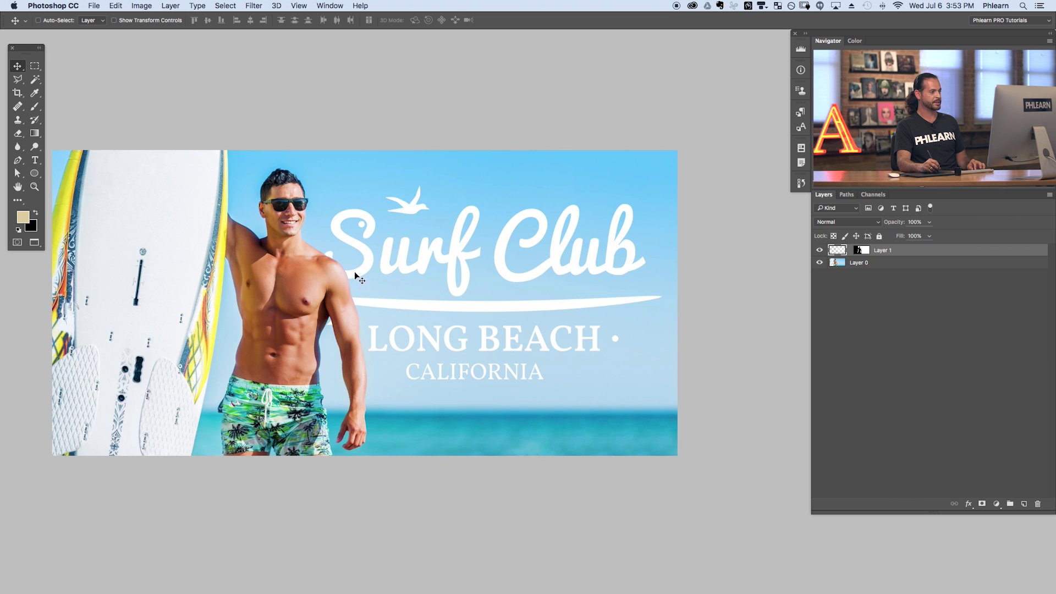
mouse_move(512, 353)
mouse_down()
mouse_move(523, 342)
mouse_move(513, 351)
mouse_up()
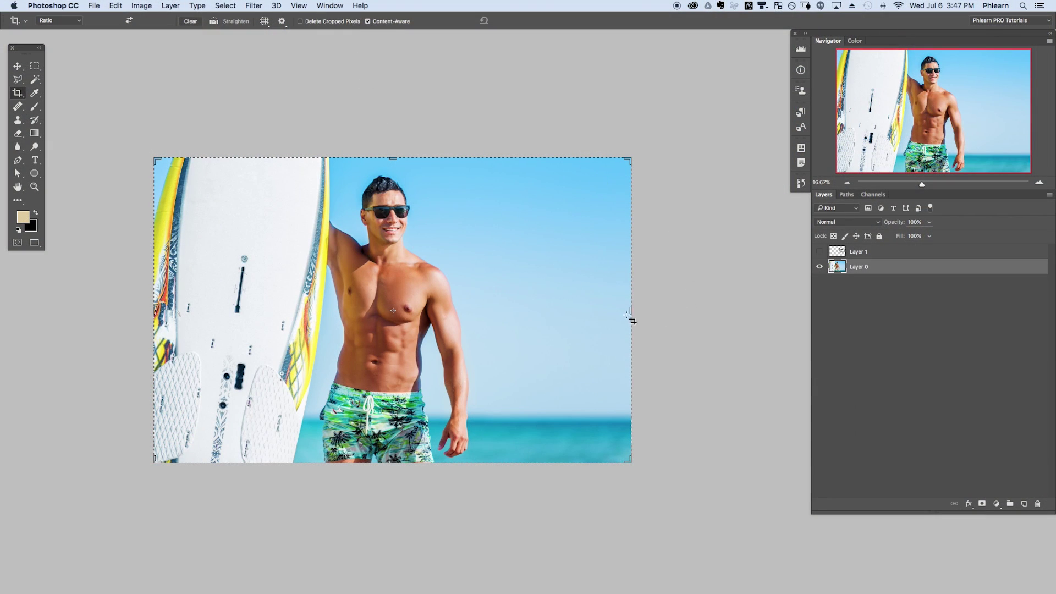
- Extend the canvas to the right with the Crop tool, keeping the Content-Aware option on, and apply the crop
drag(633, 310, 698, 311)
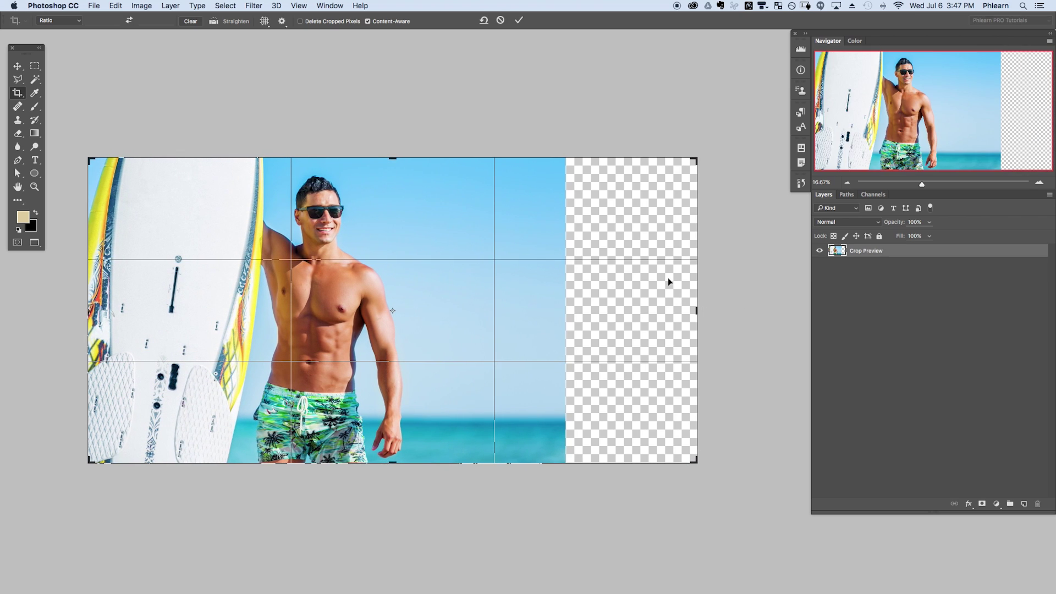
click(518, 21)
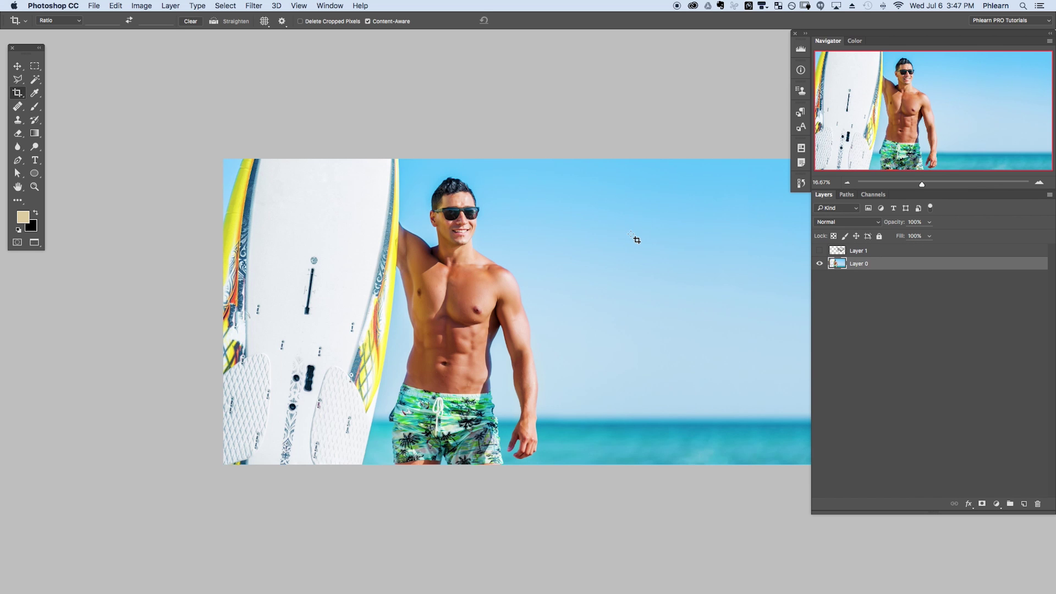
- Marquee the empty strip beside the photo, slightly overlapping its edge, and fill it with Content-Aware, with Color Adaptation on, in Normal mode at 100% opacity
drag(669, 295, 563, 299)
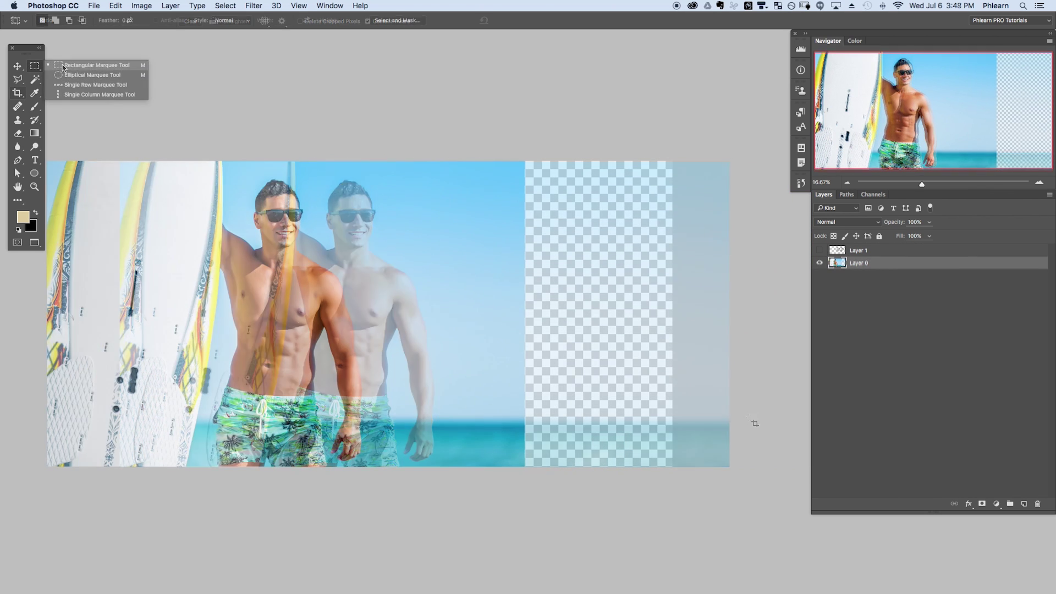
drag(522, 154, 696, 485)
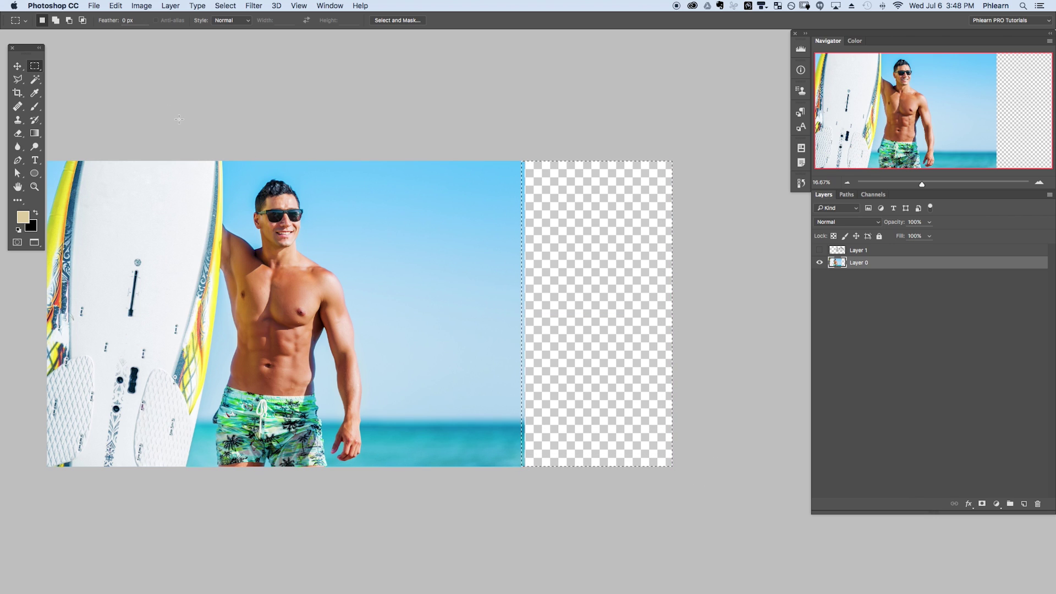
click(116, 6)
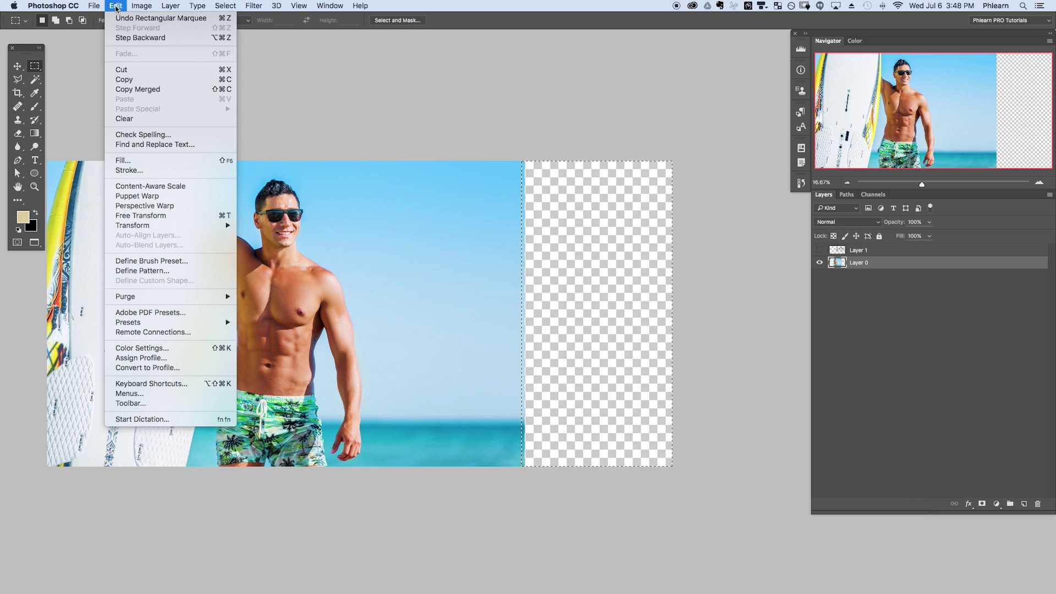
click(142, 162)
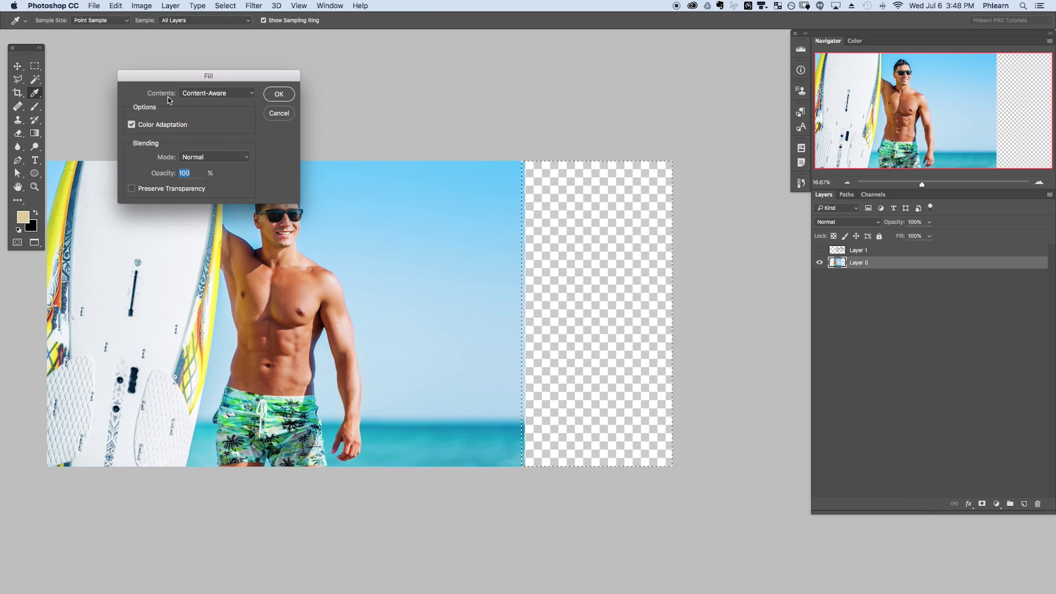
click(191, 94)
click(207, 93)
click(282, 95)
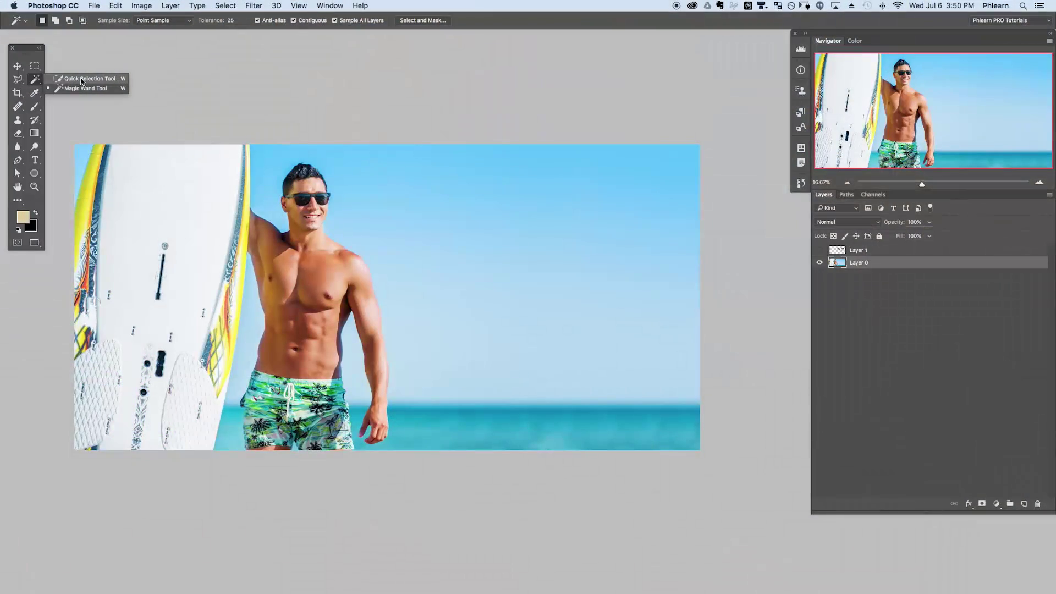
- Select the sky around the surfer with the Magic Wand at tolerance 25 and add it as a layer mask to the logo layer
click(85, 88)
click(385, 248)
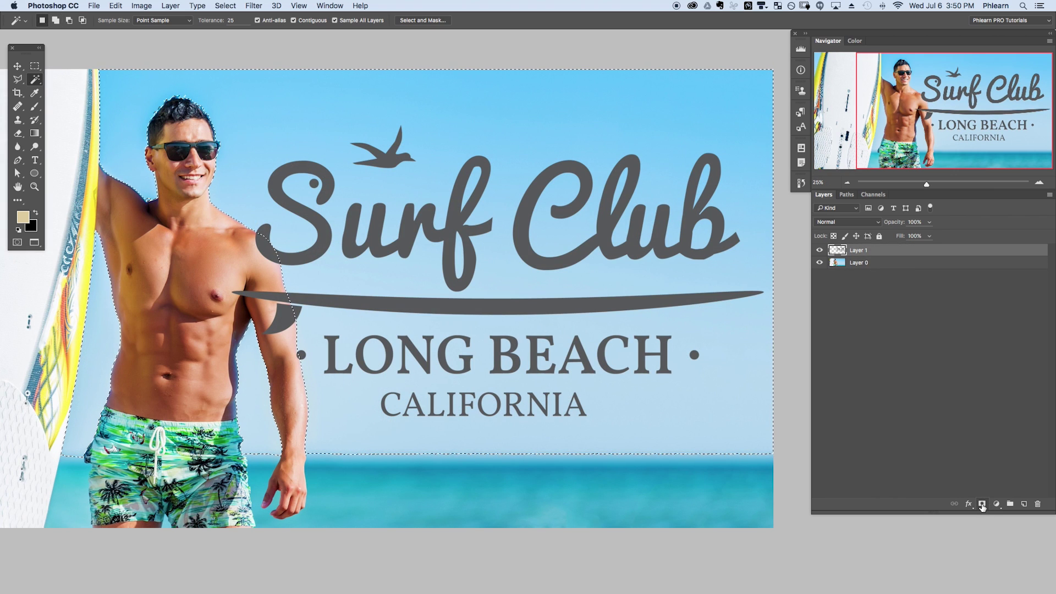
click(983, 506)
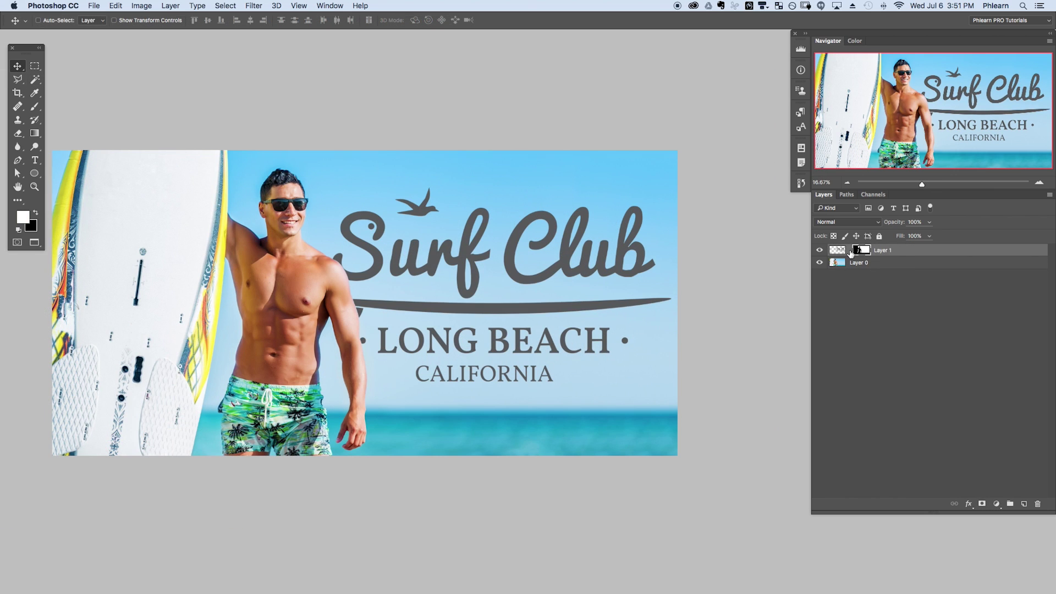
- Unlink the logo from its layer mask and move only the logo about 871 px left and 317 px down behind the surfer
click(851, 250)
drag(517, 305, 437, 333)
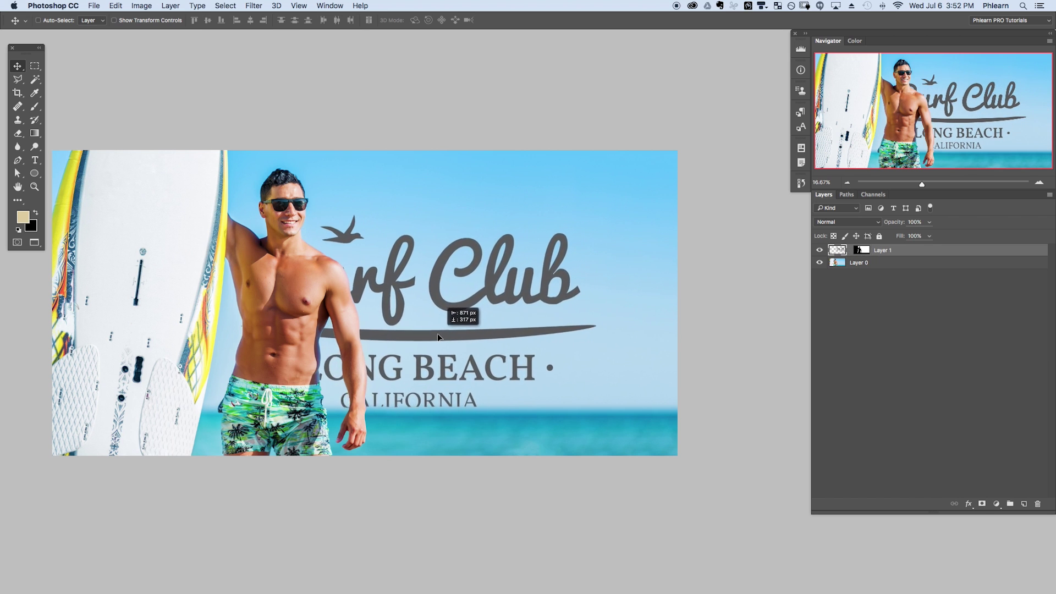